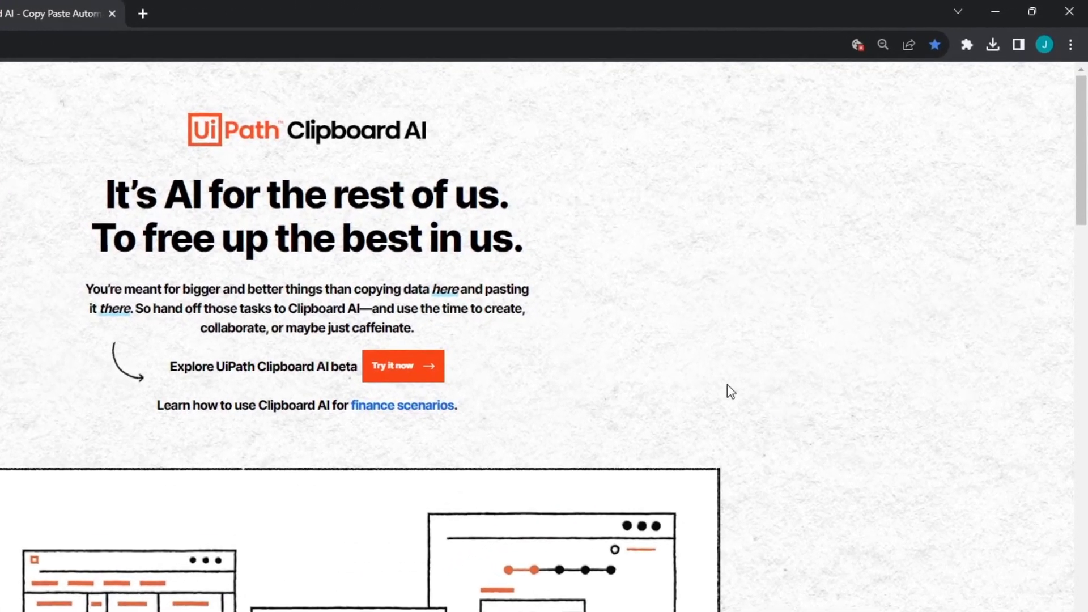
Download the Clipboard AI installer and place its icon in the middle of the desktop
click(394, 373)
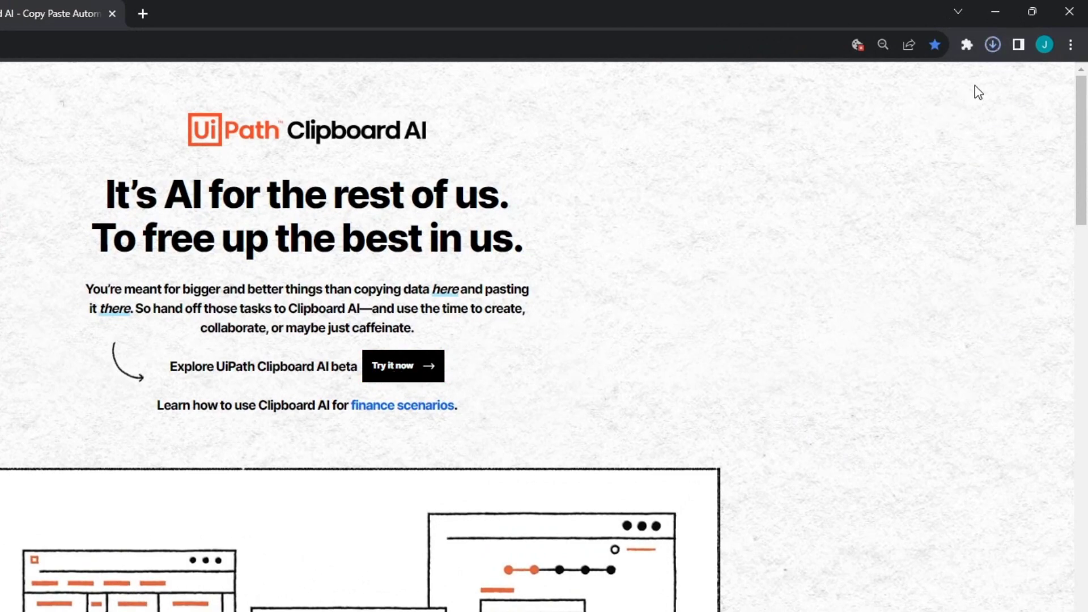
click(995, 11)
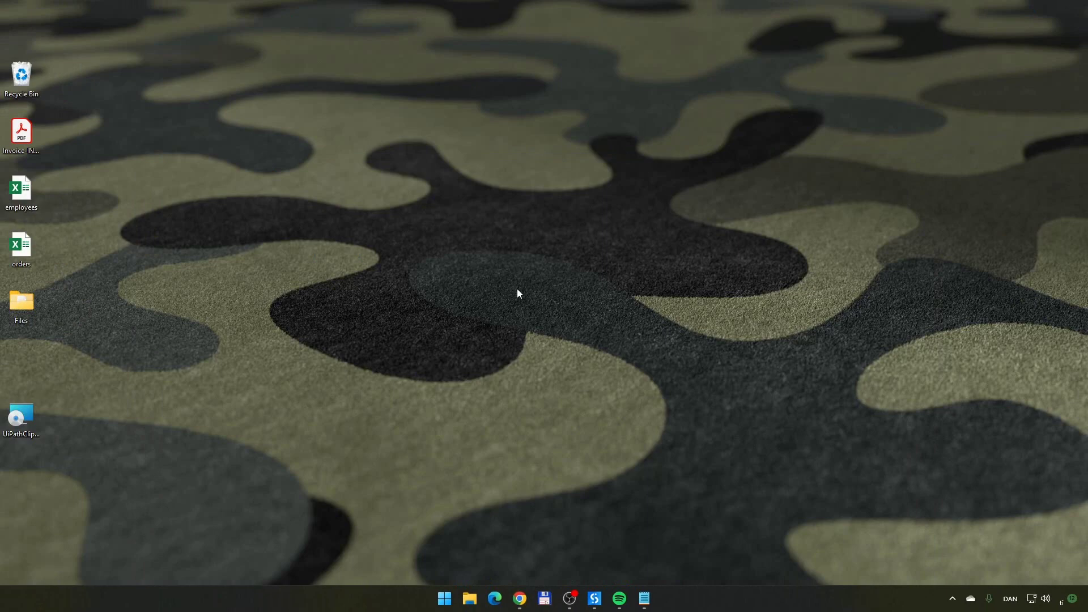
drag(21, 419, 432, 267)
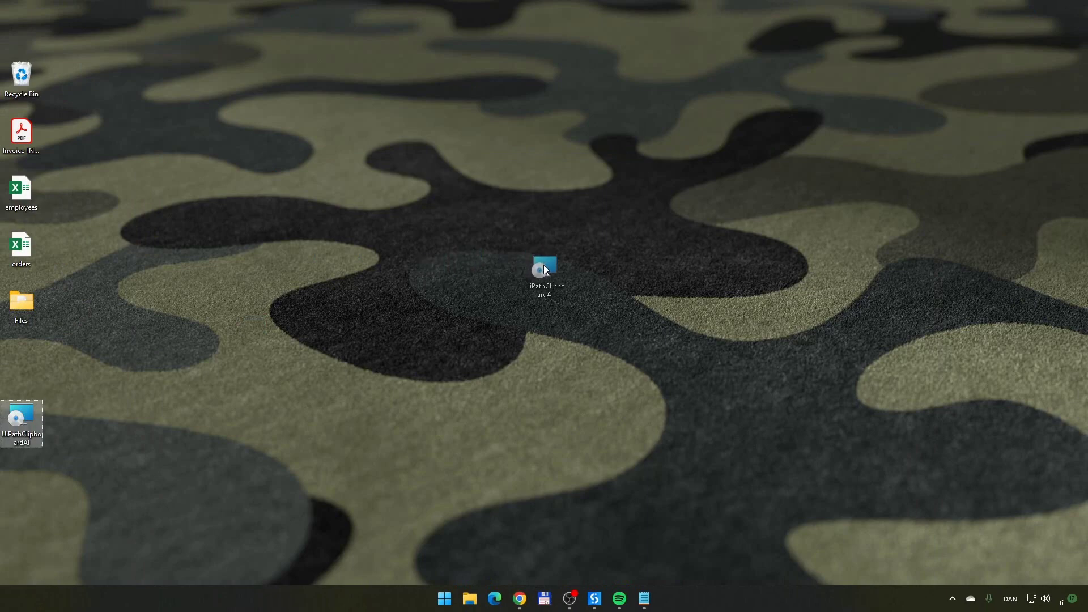
drag(544, 265, 545, 266)
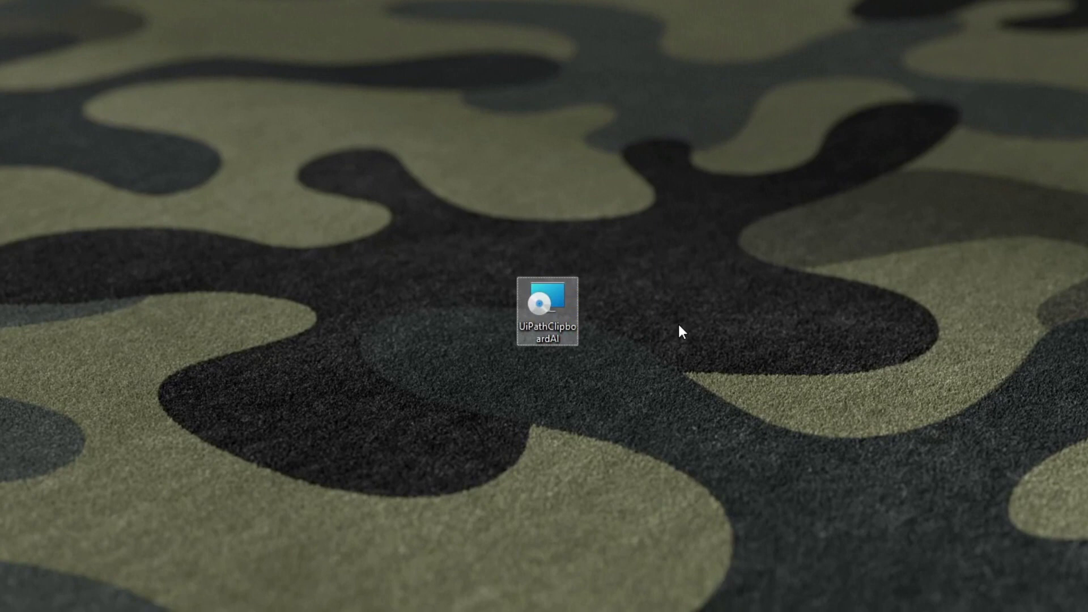
Run the installer, accept the licence terms, install Clipboard AI and launch it on finish
key(Return)
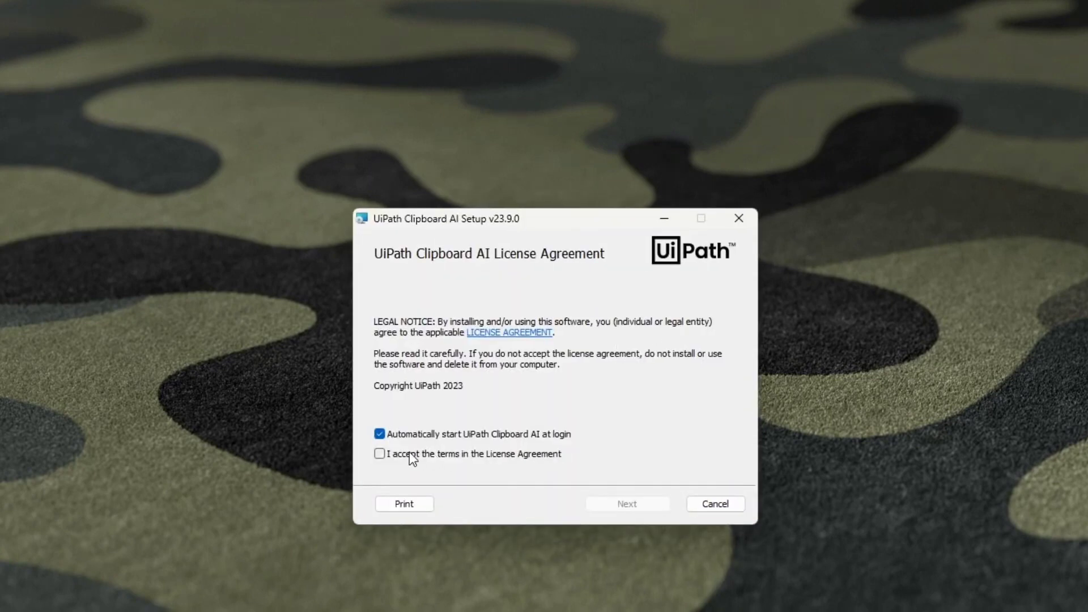
click(410, 453)
click(637, 506)
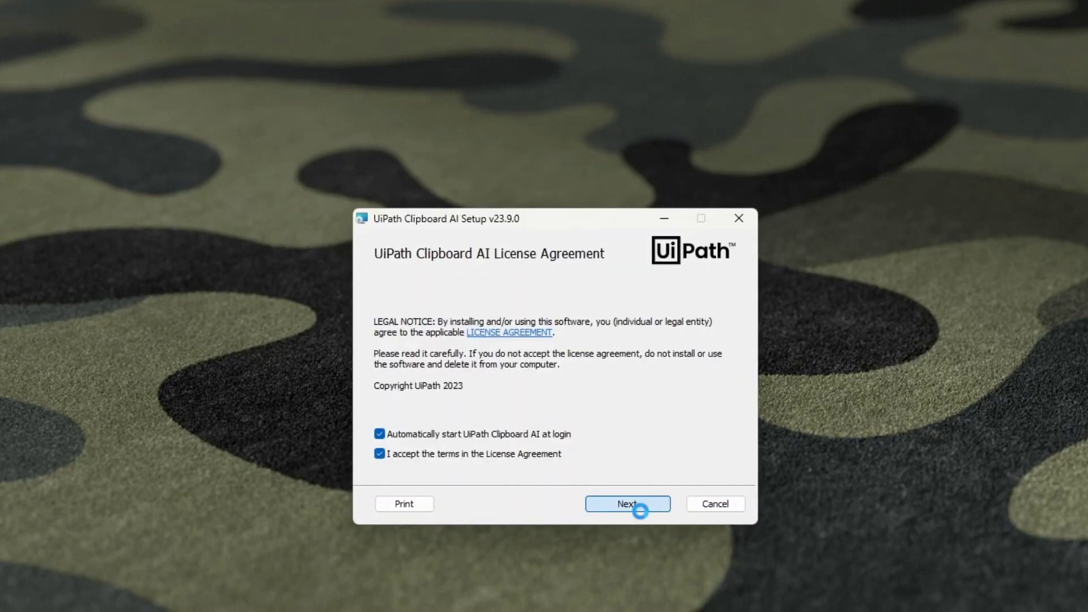
click(623, 501)
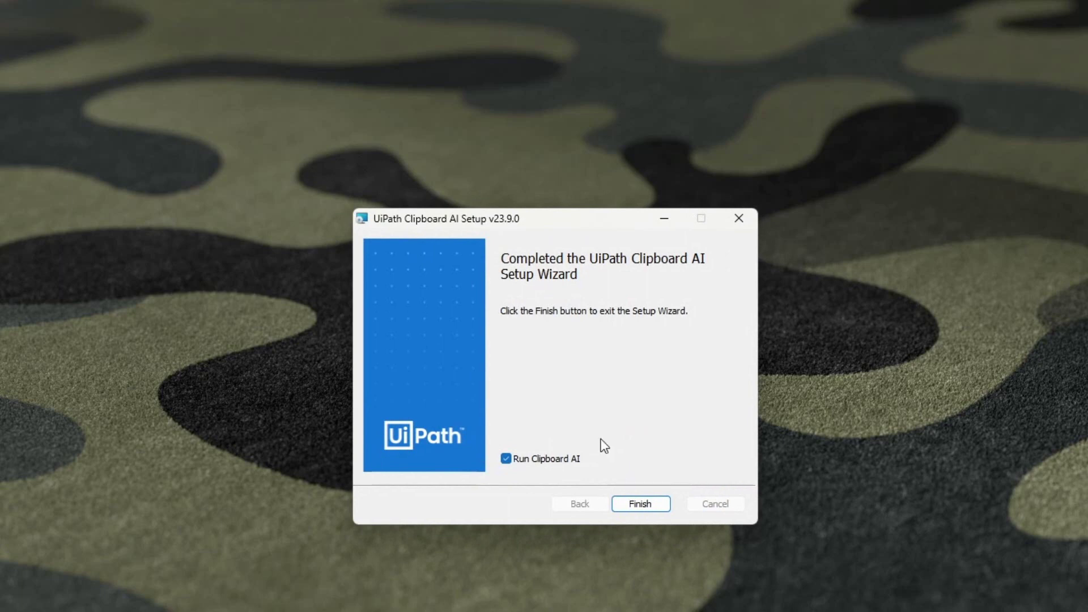
click(651, 508)
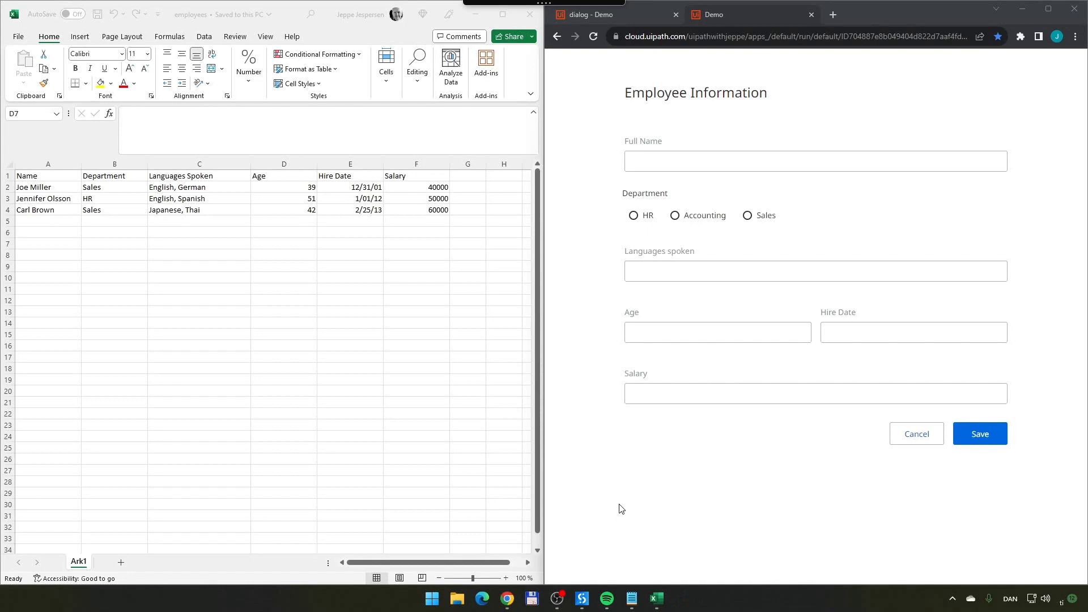
Copy the employee table A1:G6, headers included, with Clipboard AI's Copy cells
drag(63, 178, 411, 217)
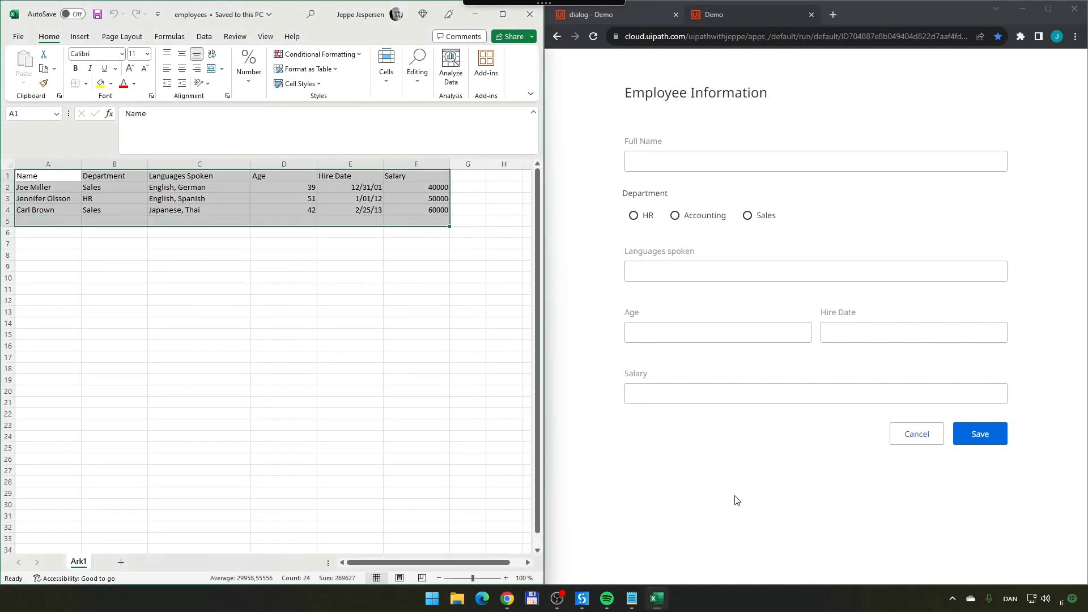
click(812, 497)
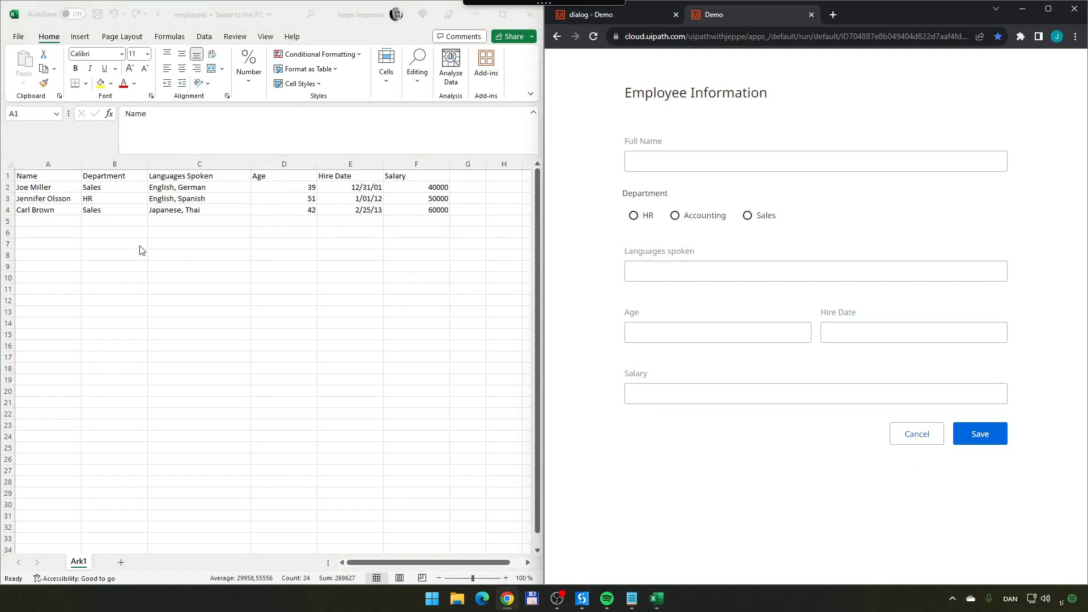
drag(33, 179, 468, 230)
mouse_move(509, 5)
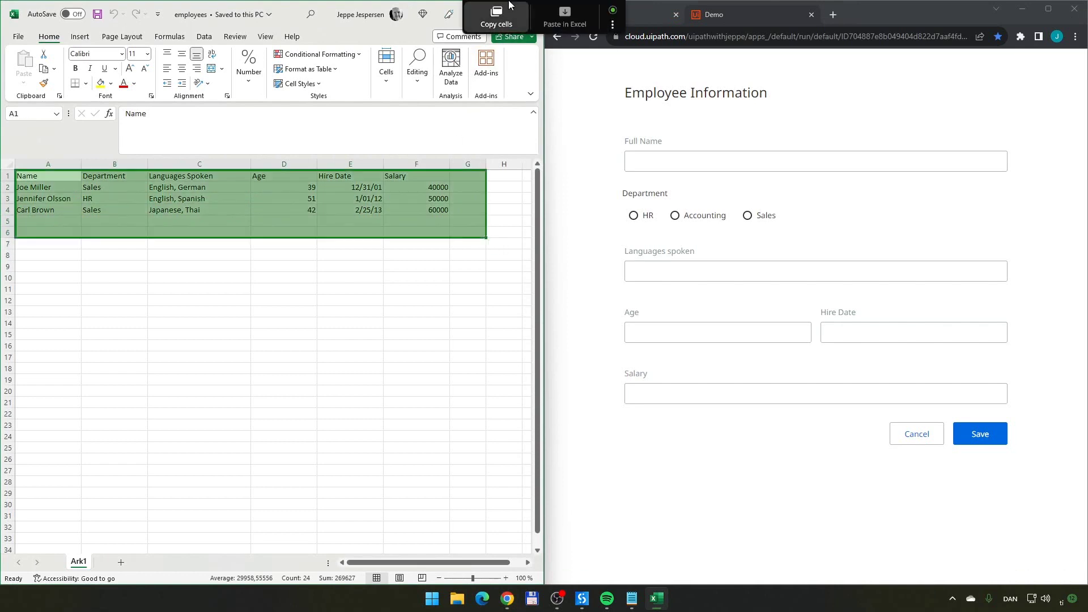
click(492, 26)
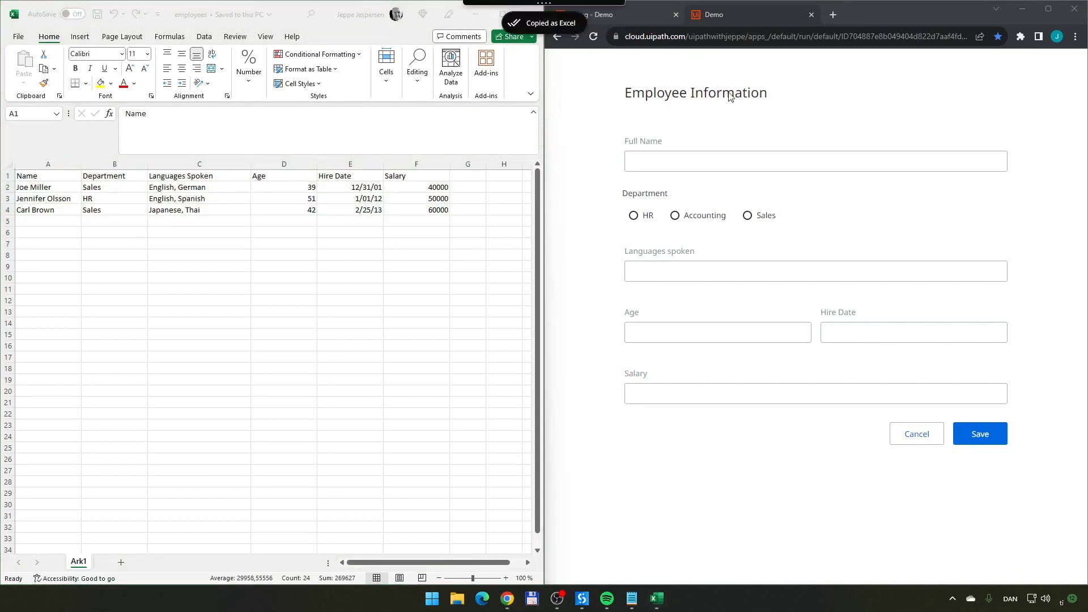
Paste the copied table into the Employee Information form to open the field mapper
click(814, 123)
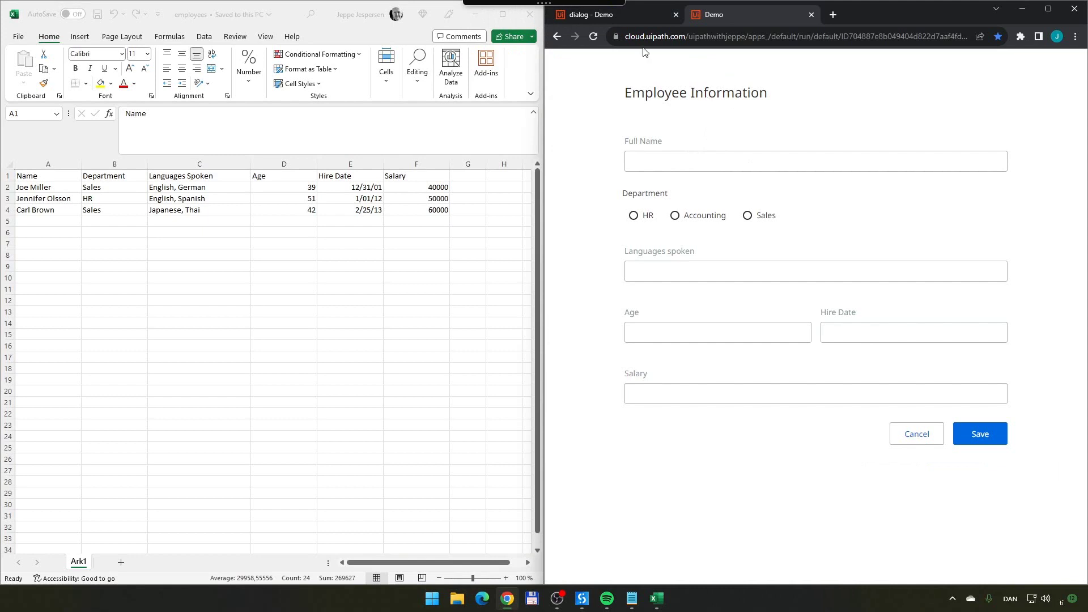
mouse_move(544, 5)
click(567, 25)
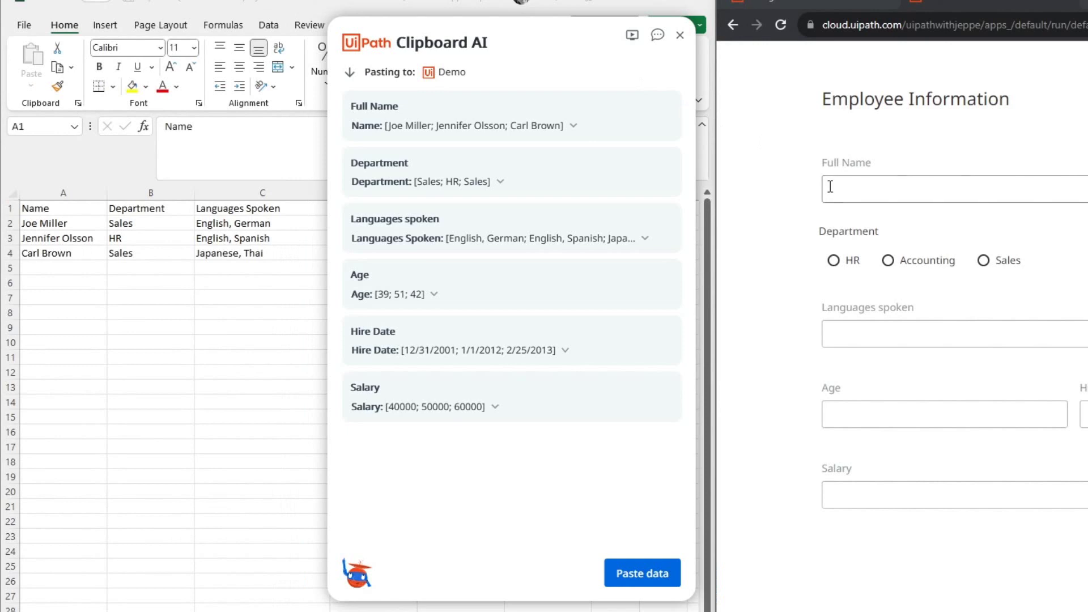
mouse_move(363, 117)
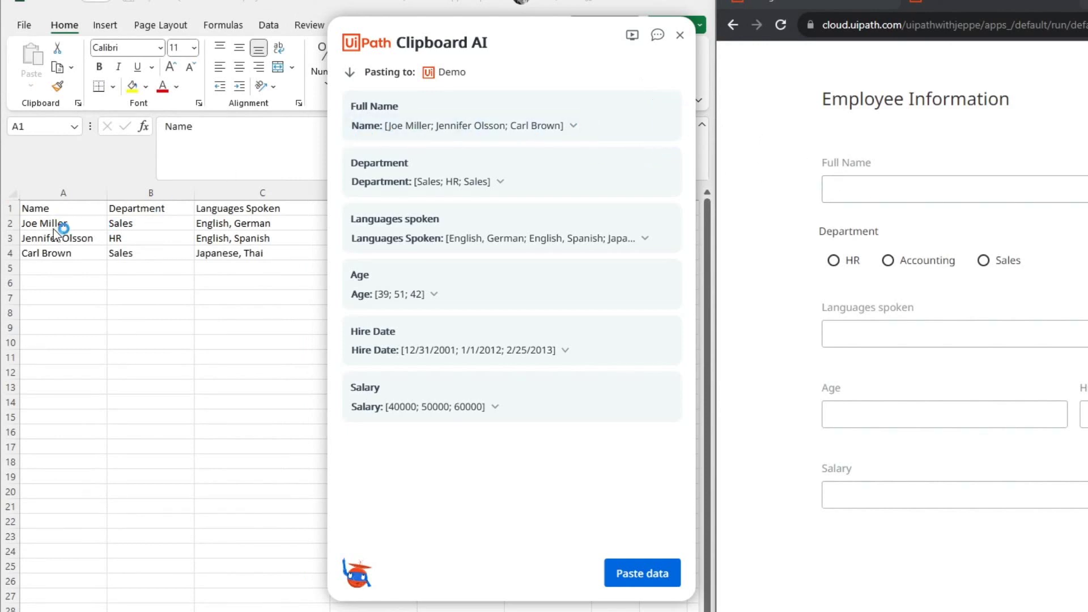
mouse_move(533, 180)
mouse_move(467, 196)
mouse_move(439, 238)
mouse_move(395, 294)
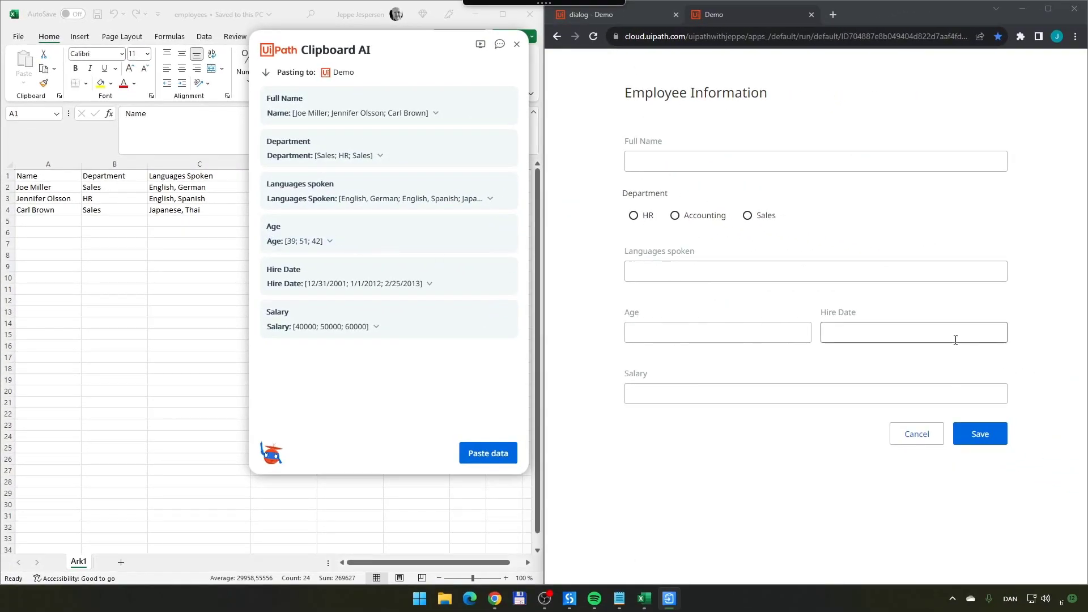
mouse_move(377, 329)
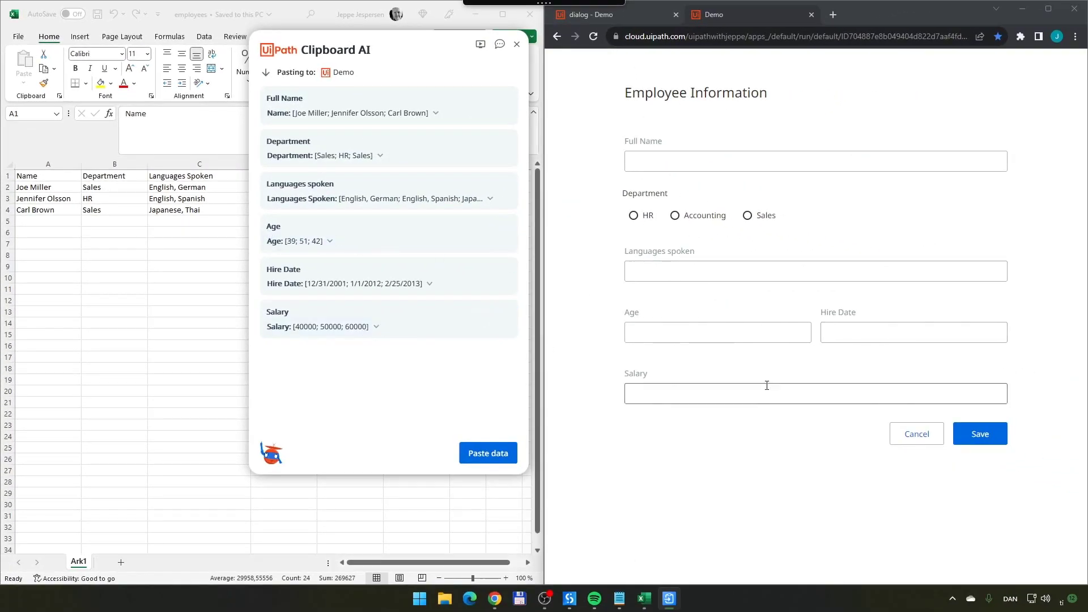
mouse_move(414, 338)
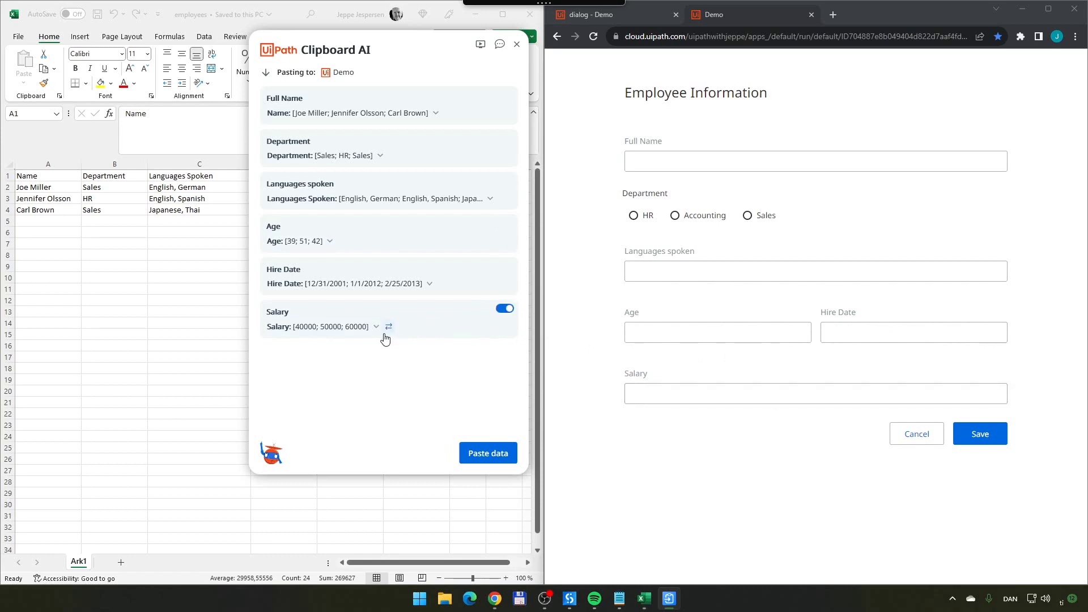
Paste employee rows 1, 2 and 3 into the form, saving the first two records
mouse_move(343, 252)
click(481, 455)
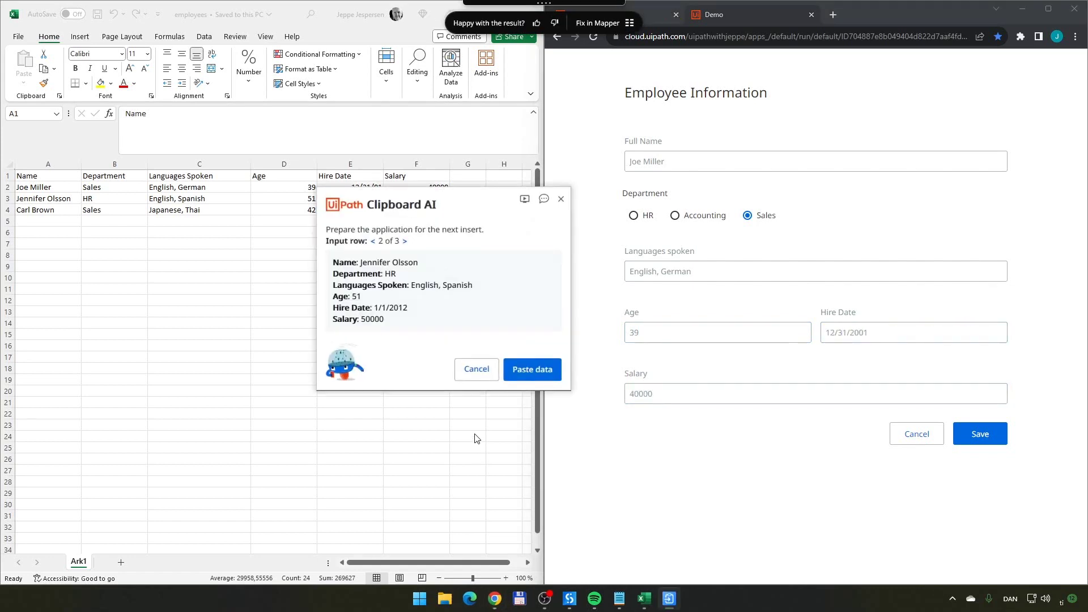
click(977, 442)
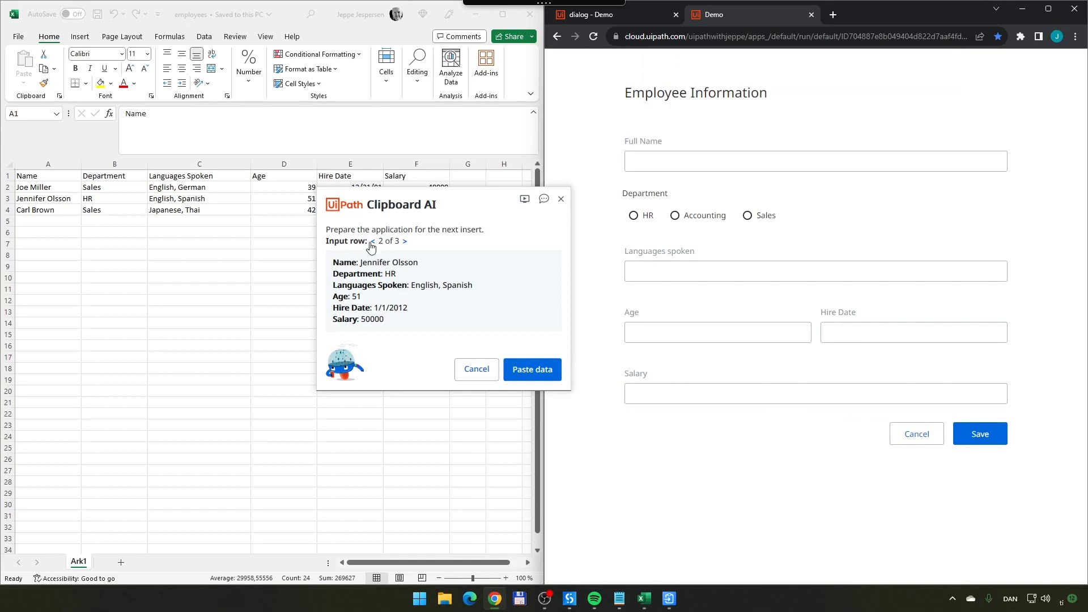
click(530, 369)
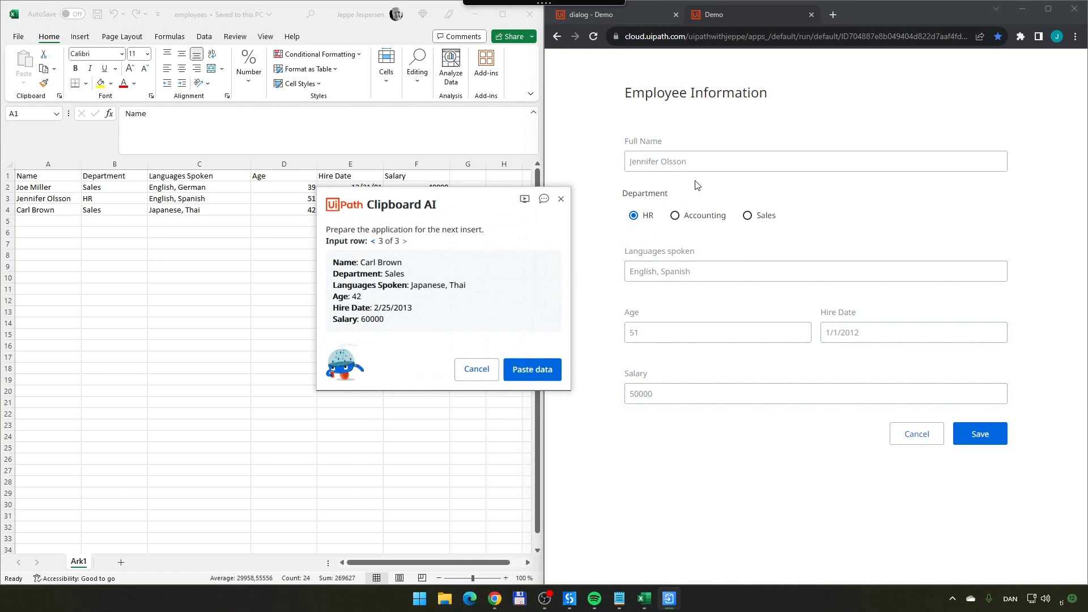
click(996, 446)
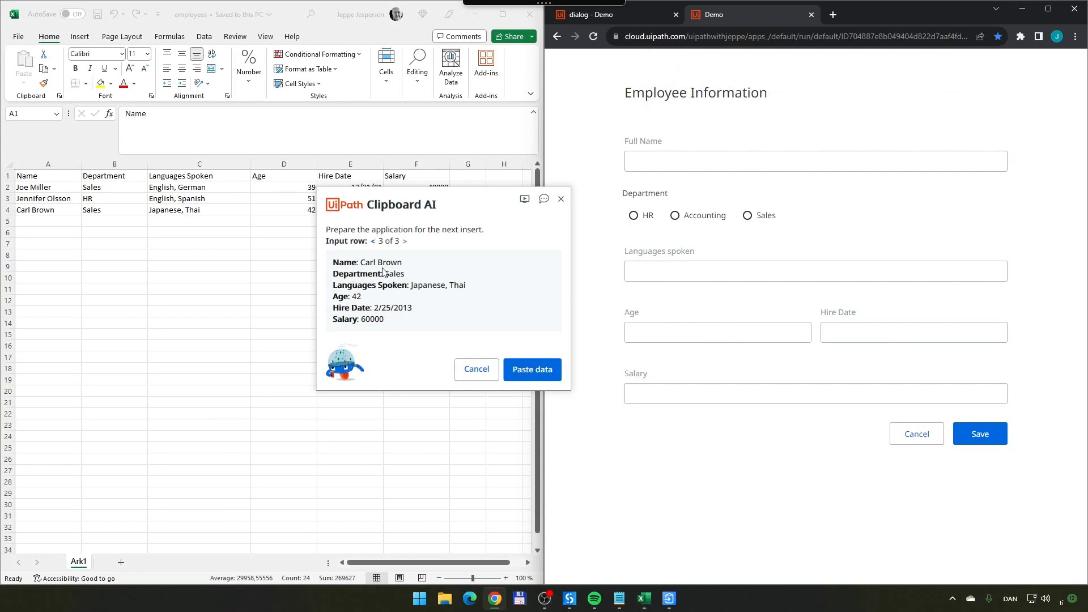
click(532, 374)
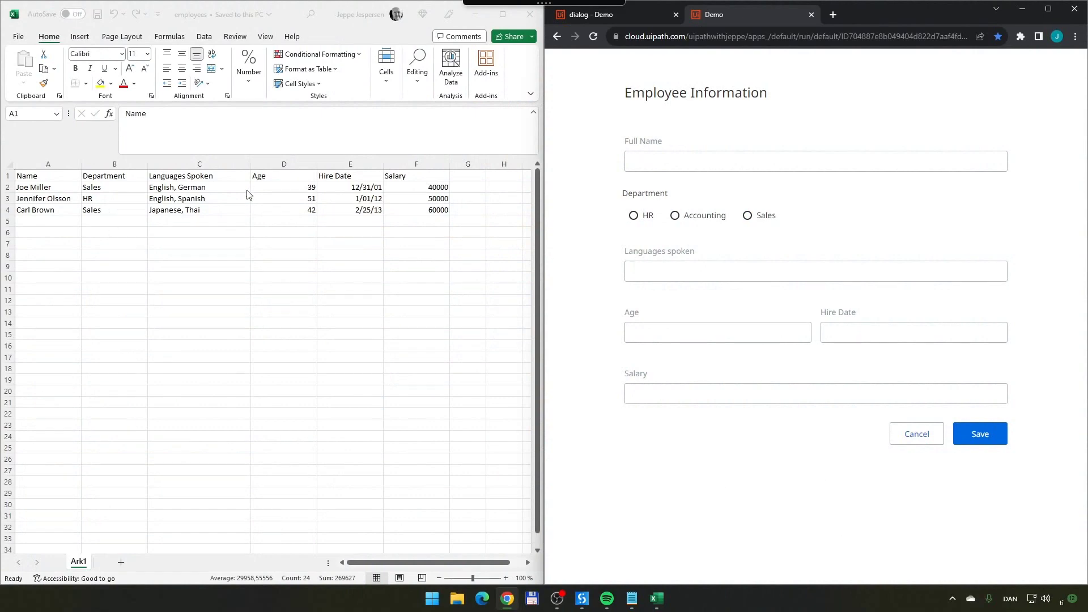
Recopy the Excel employee table and paste-and-map it onto the Employee Information form
click(21, 183)
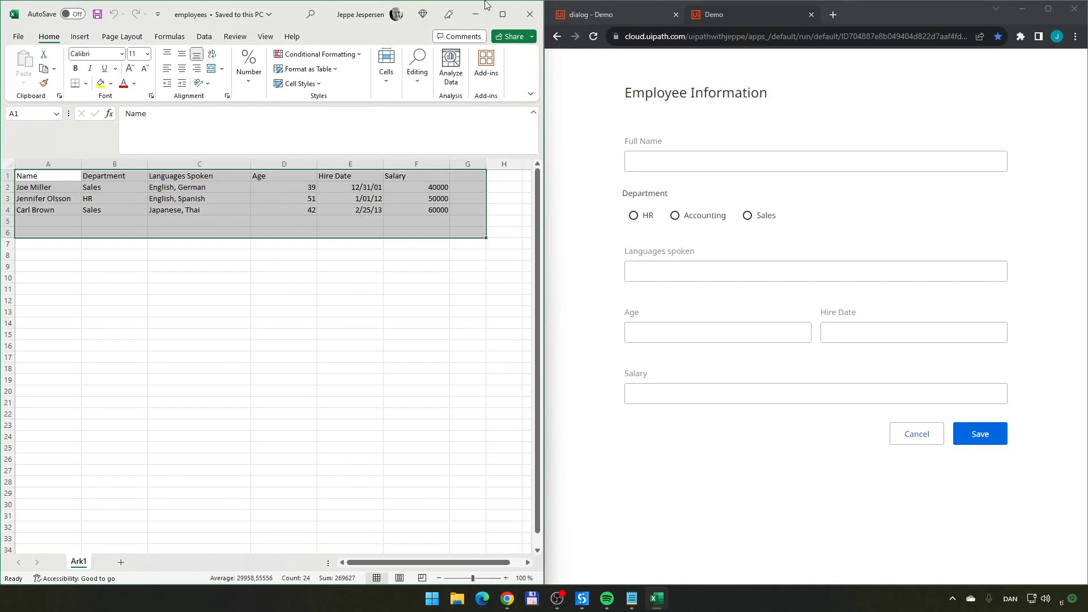
click(502, 22)
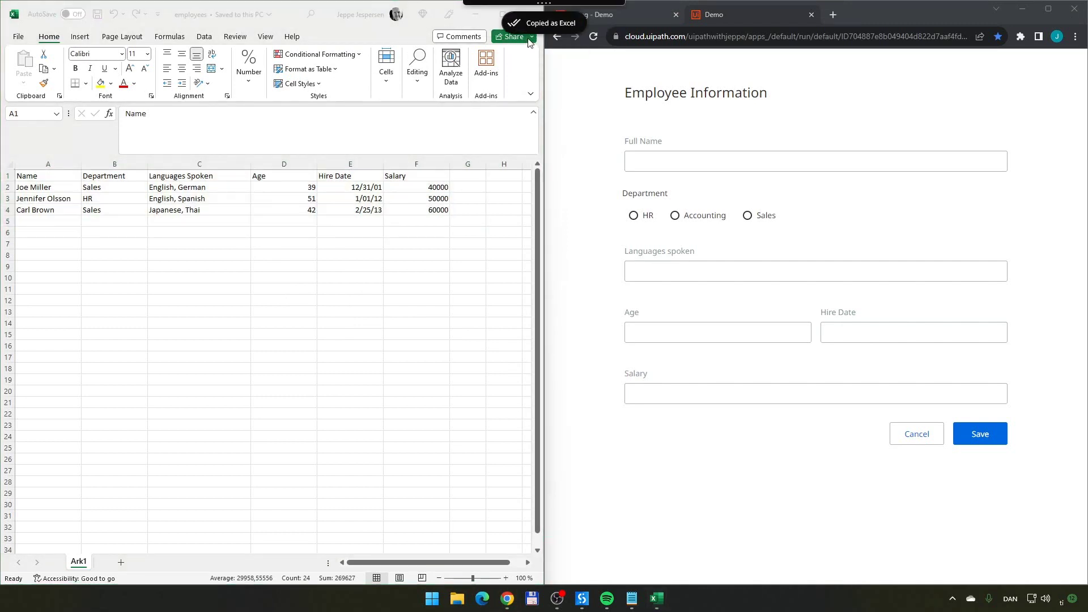
click(586, 153)
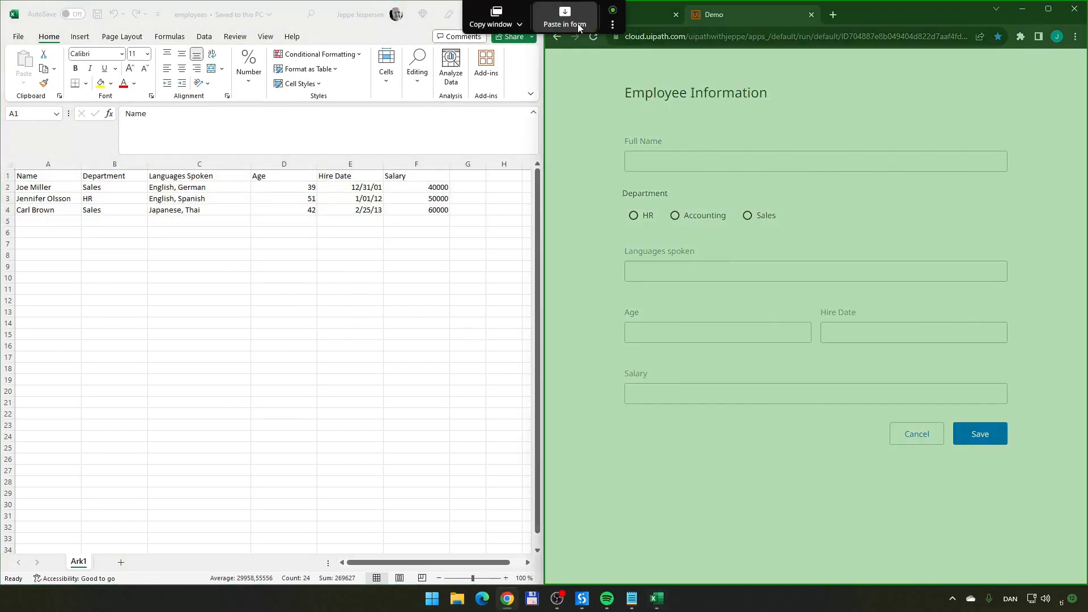
click(569, 19)
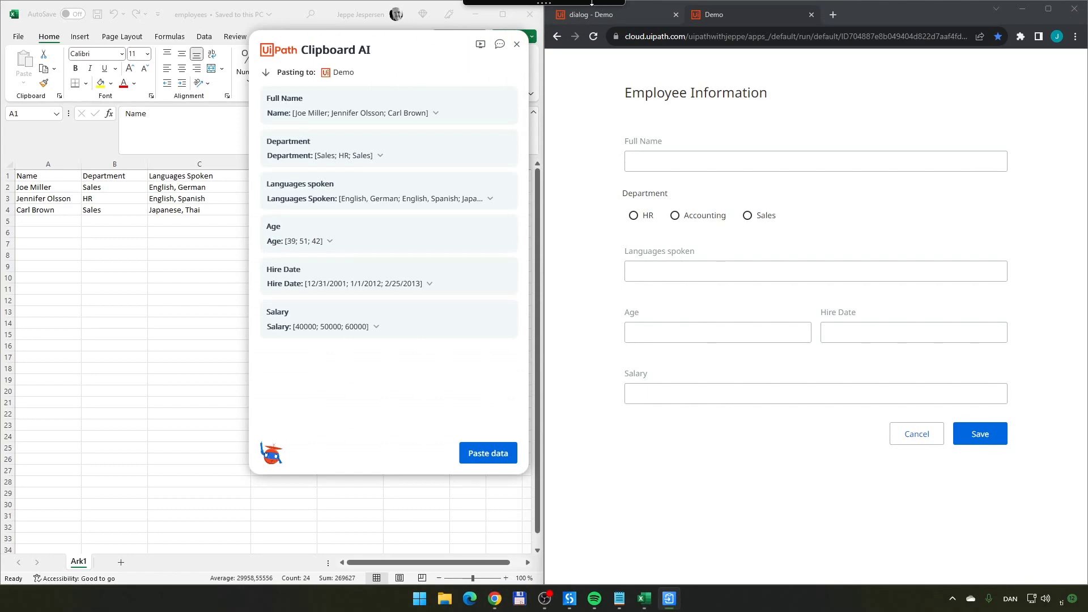
Add a 'USD to DKK' transformation to the Salary field and check the converted value
mouse_move(369, 332)
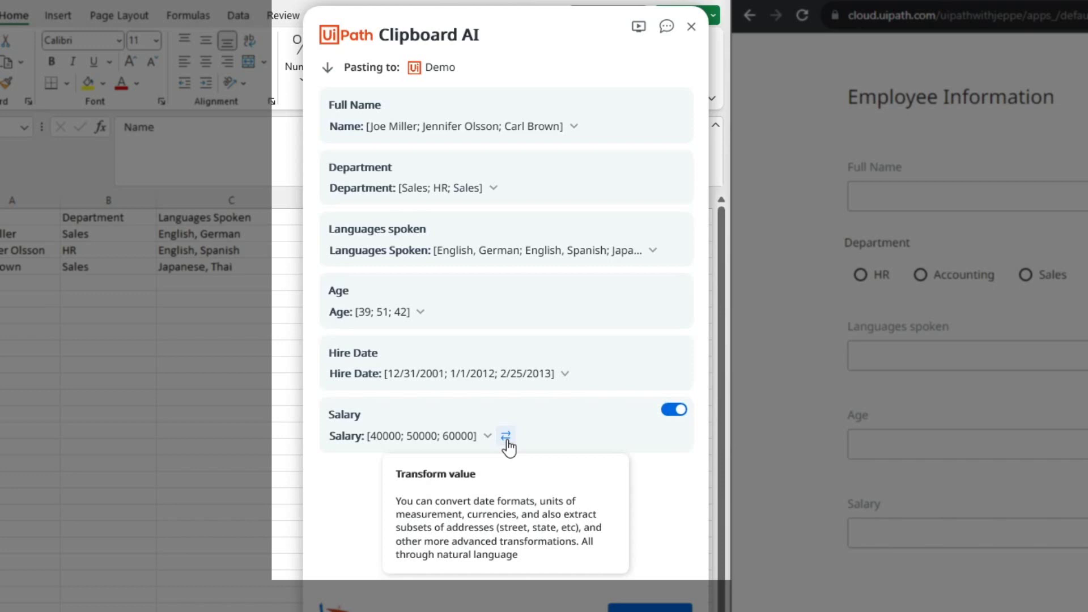
click(506, 435)
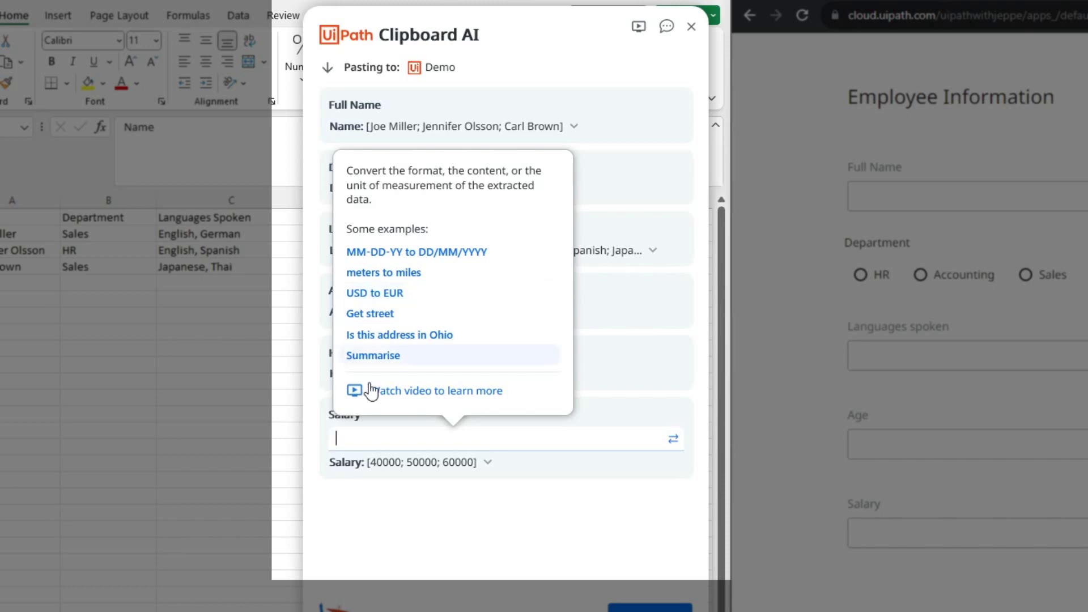
text(USD)
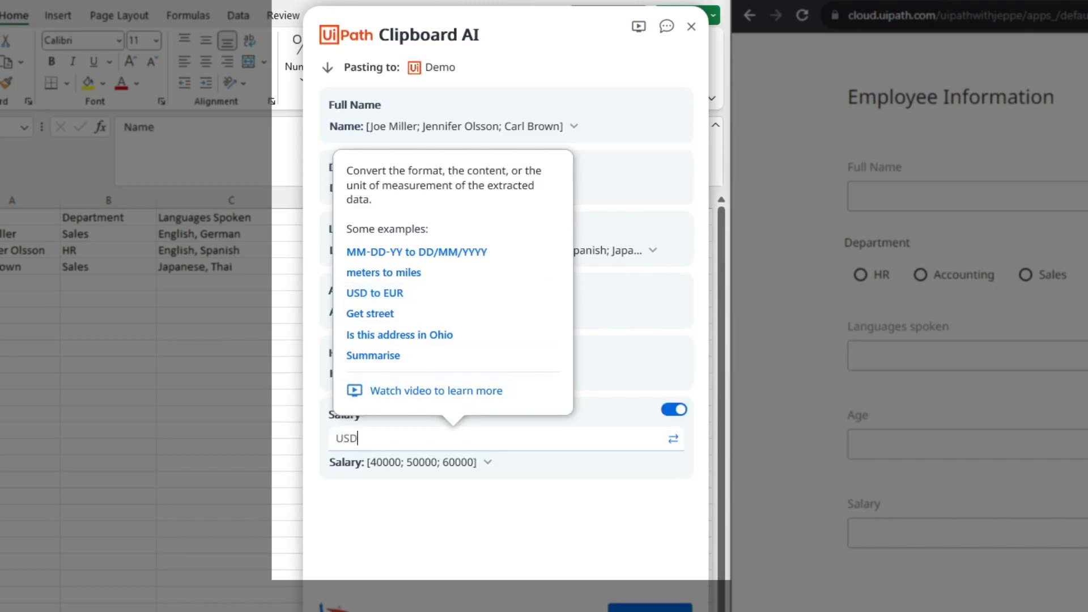
text( to DKK)
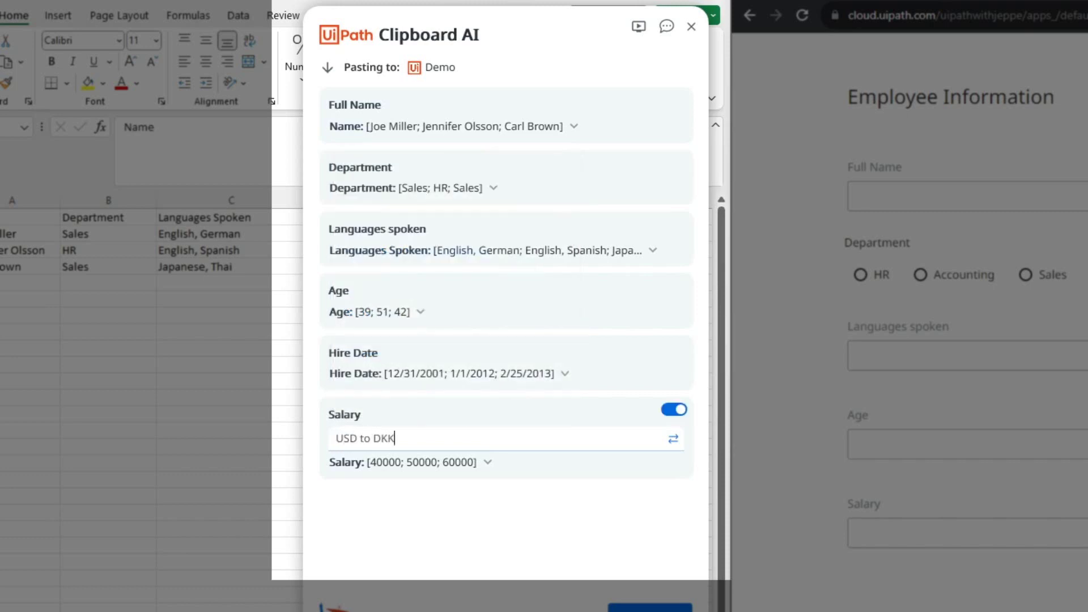
key(Return)
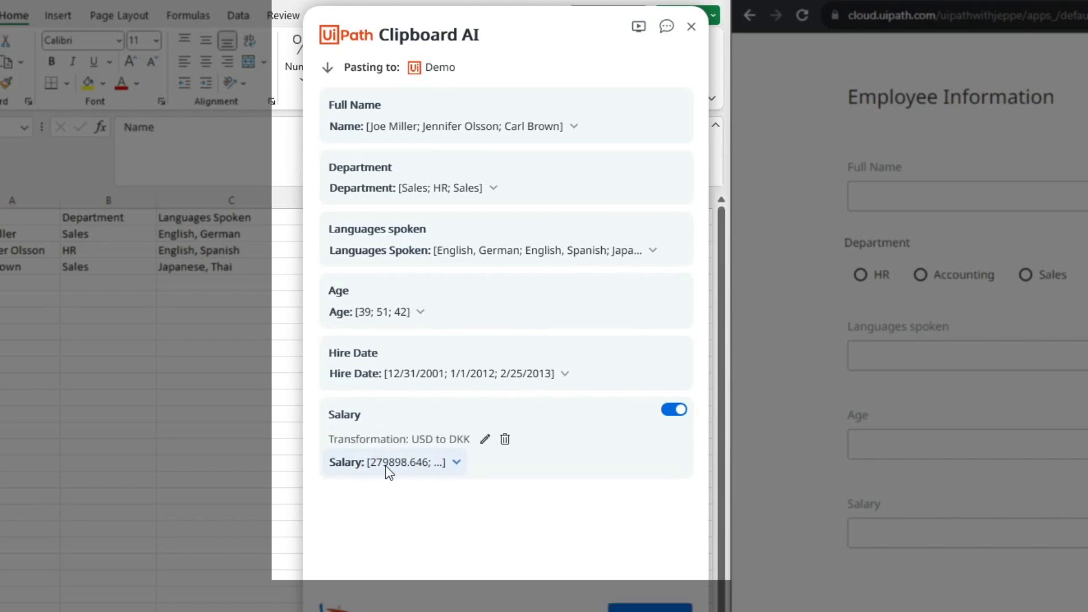
mouse_move(385, 465)
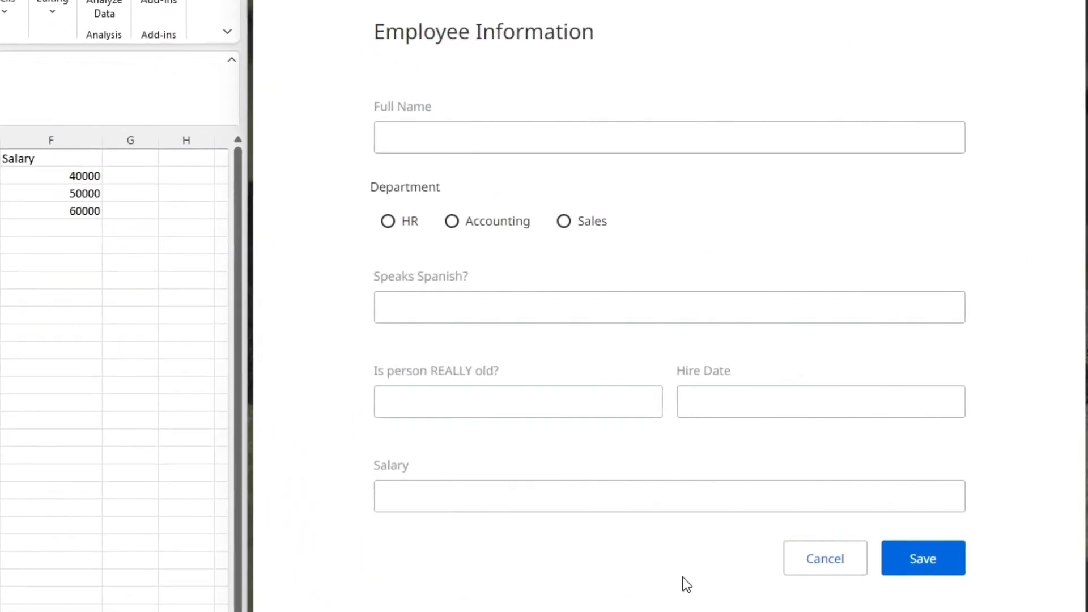
click(465, 300)
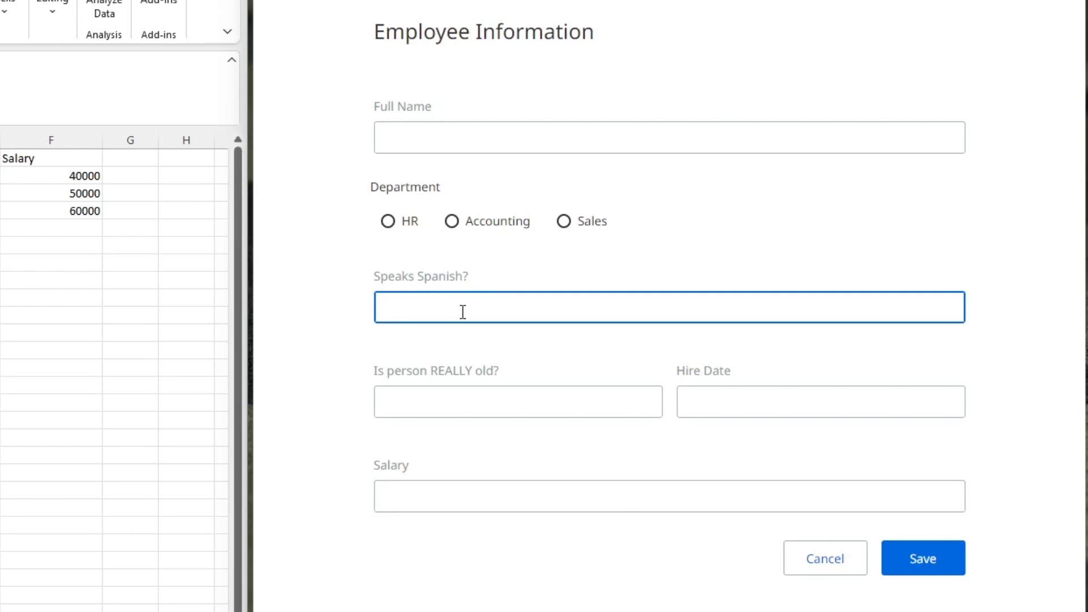
click(456, 400)
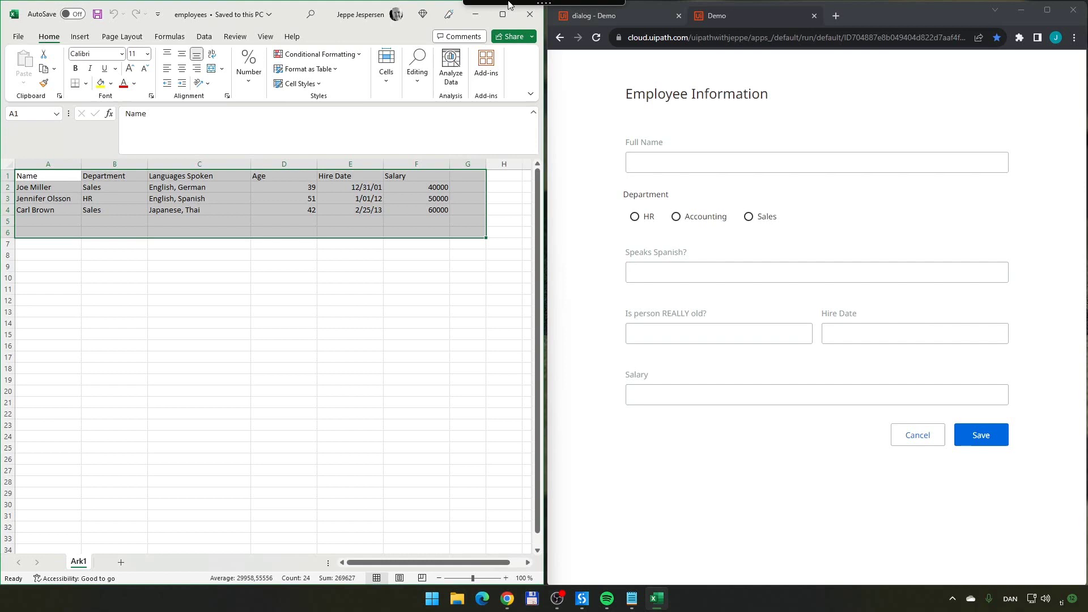
Copy the Excel employee rows again and paste them into the web form to reopen the mapper
click(503, 24)
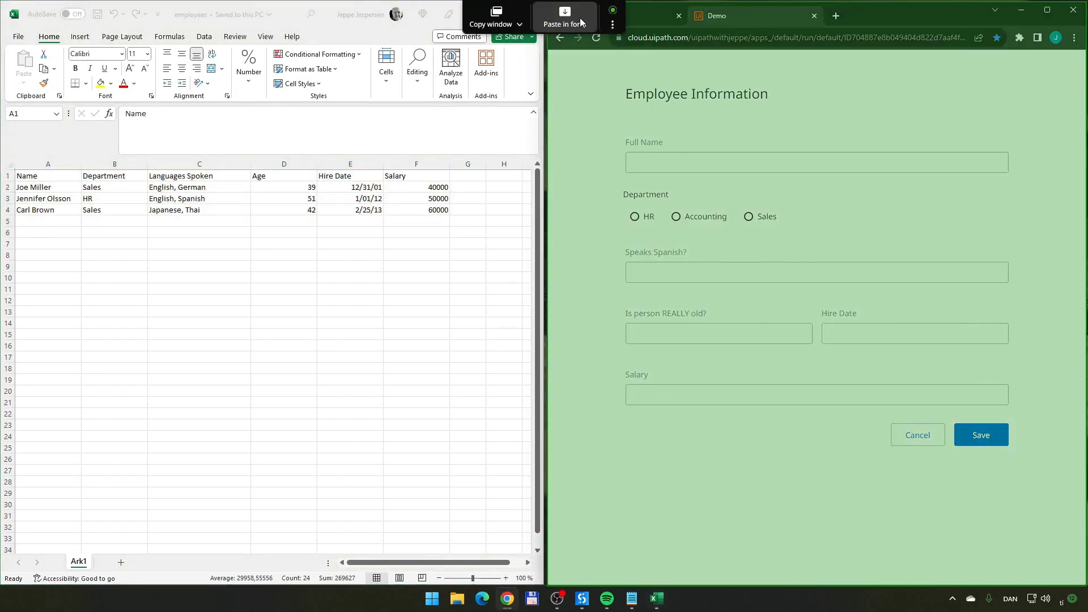
click(581, 22)
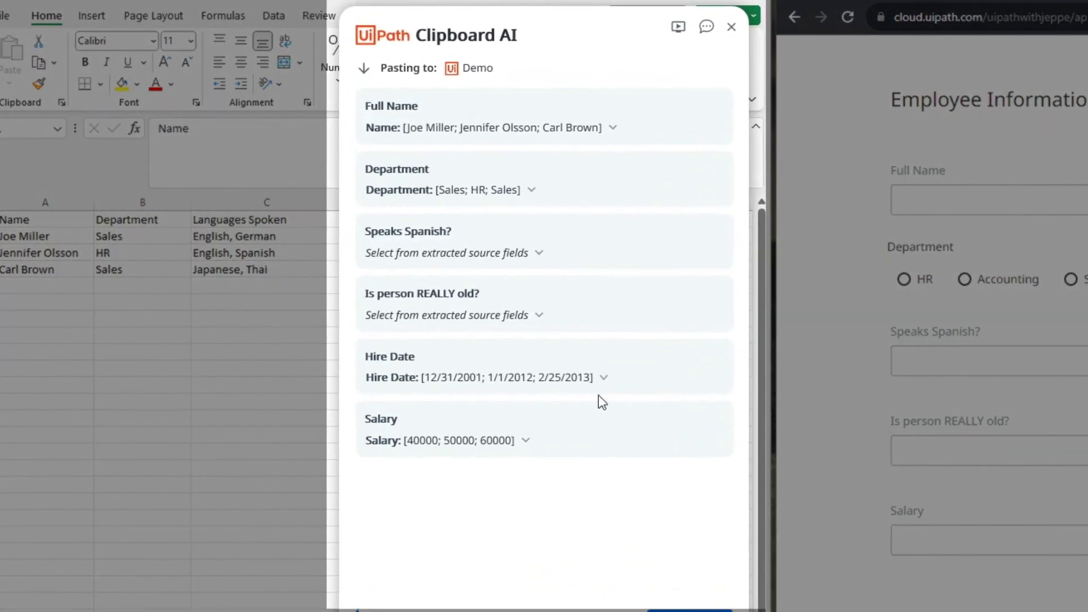
Add a 'MM/DD/YYYY to DD-MM-YYYY' transformation to Hire Date, turning 12/31/2001 into 31-12-2001
mouse_move(550, 389)
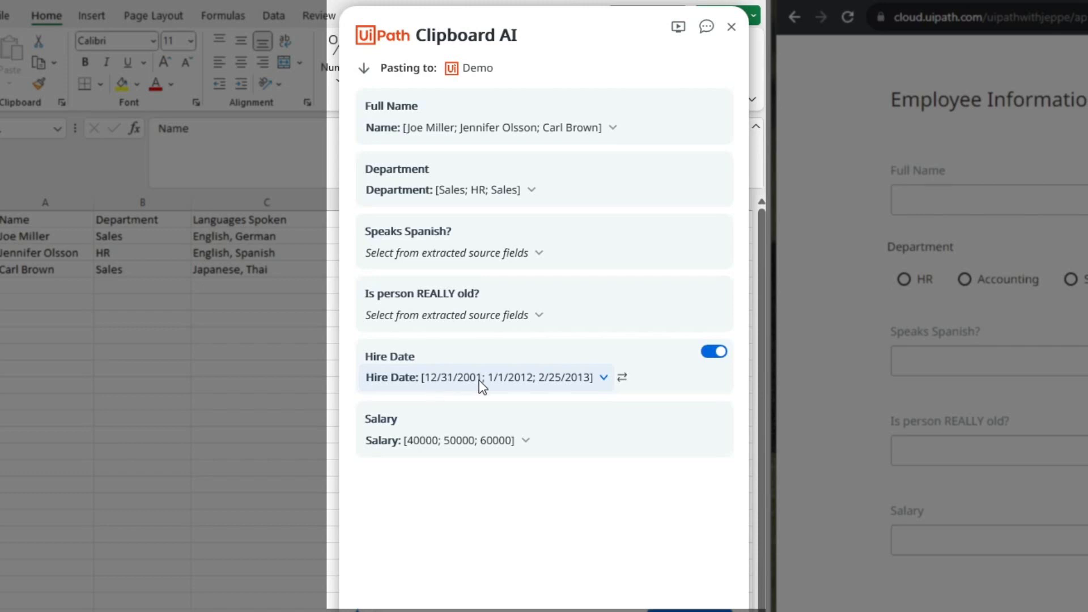
click(622, 378)
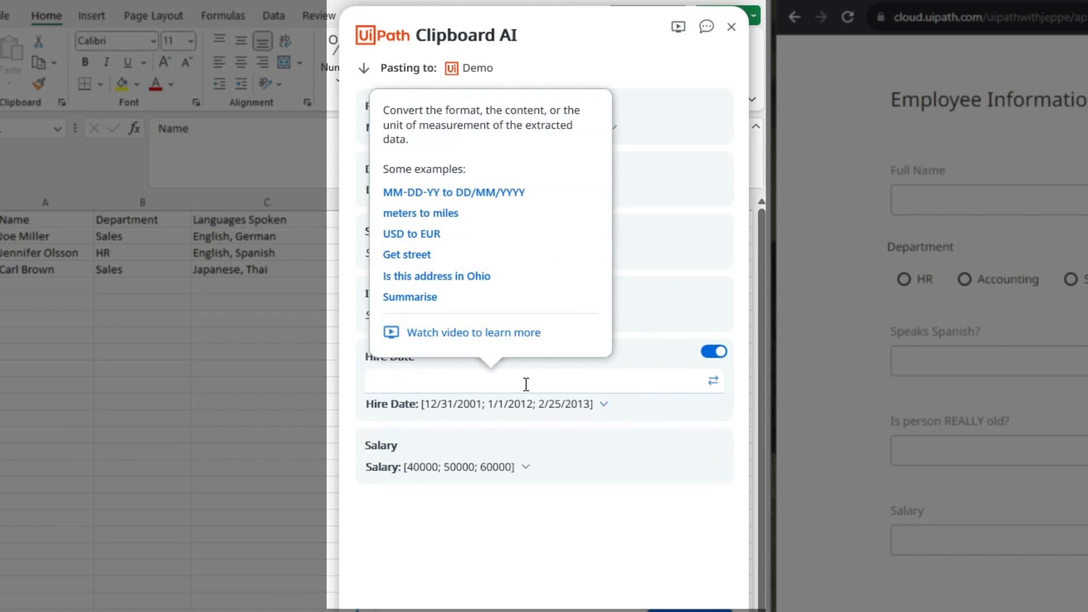
text(MM/DD)
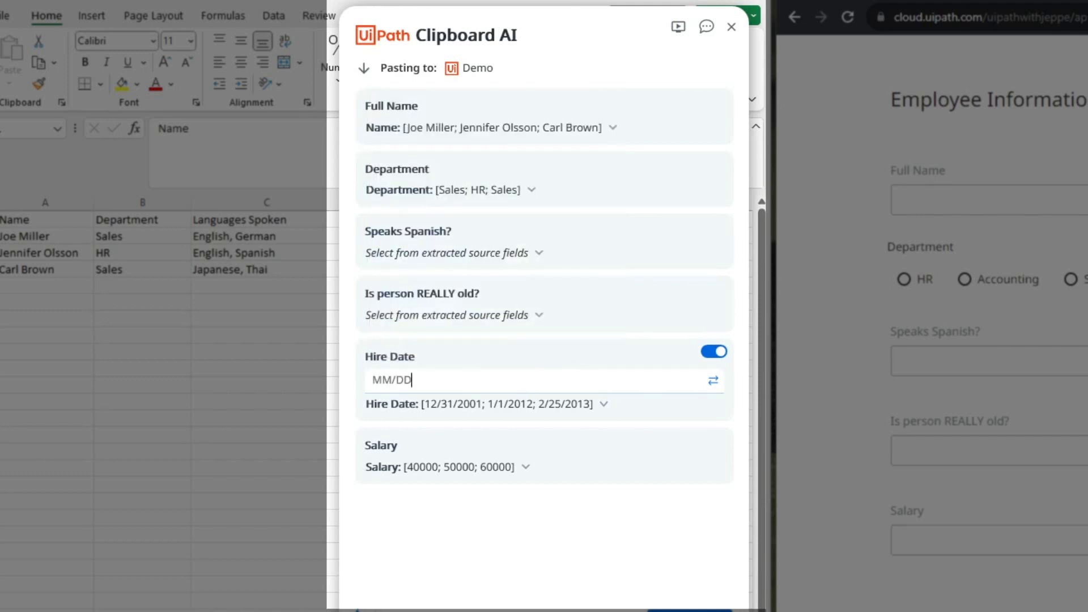
text(/YYYY to DD-MM-YYYY)
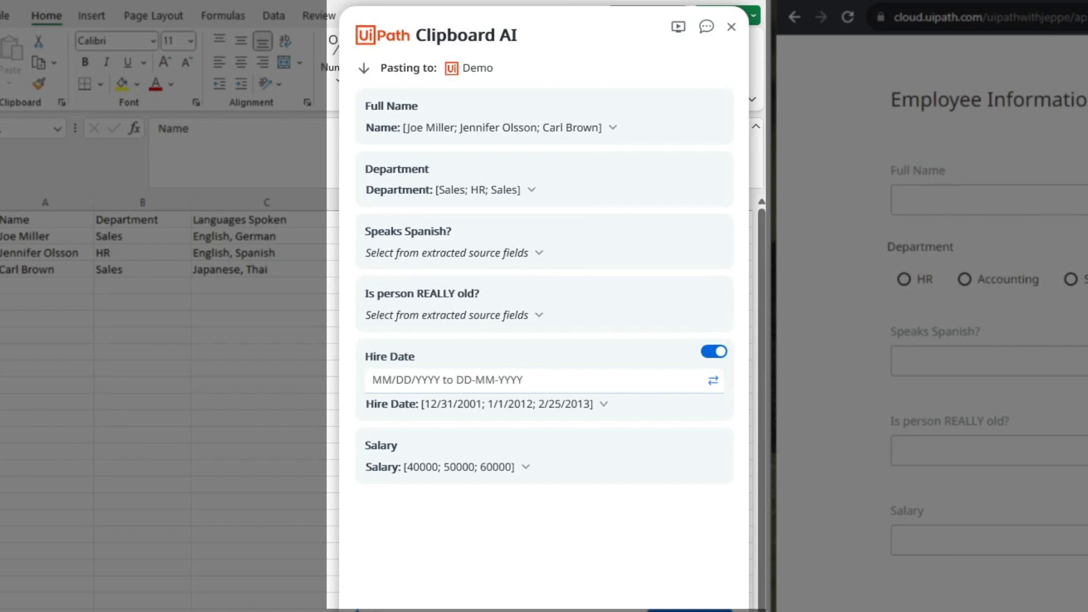
key(Return)
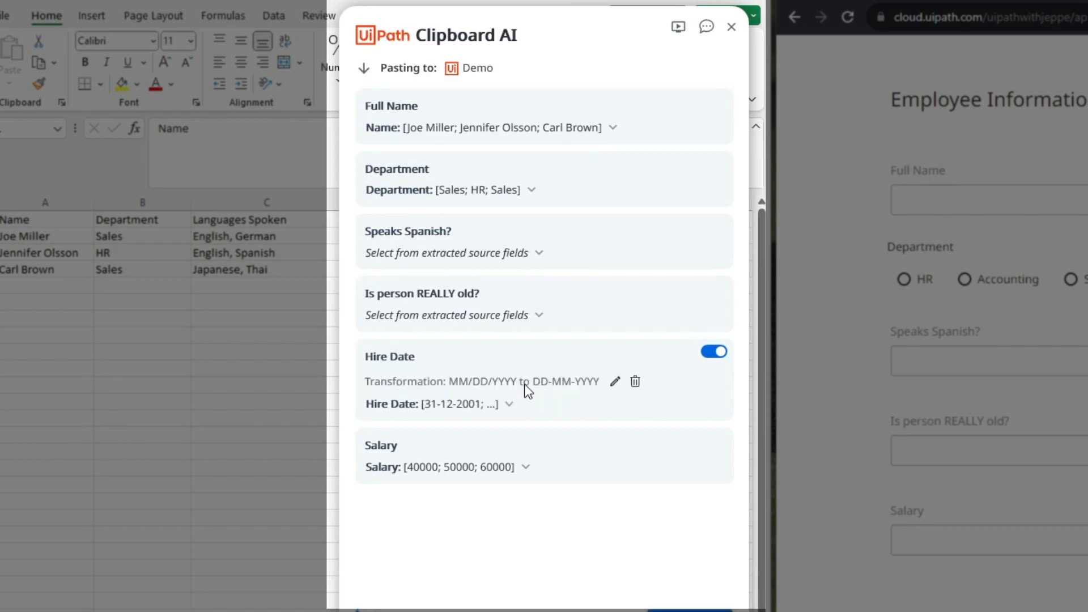
mouse_move(475, 407)
Map Speaks Spanish? to Languages Spoken with the transformation 'Does employee speak spanish?'
click(538, 253)
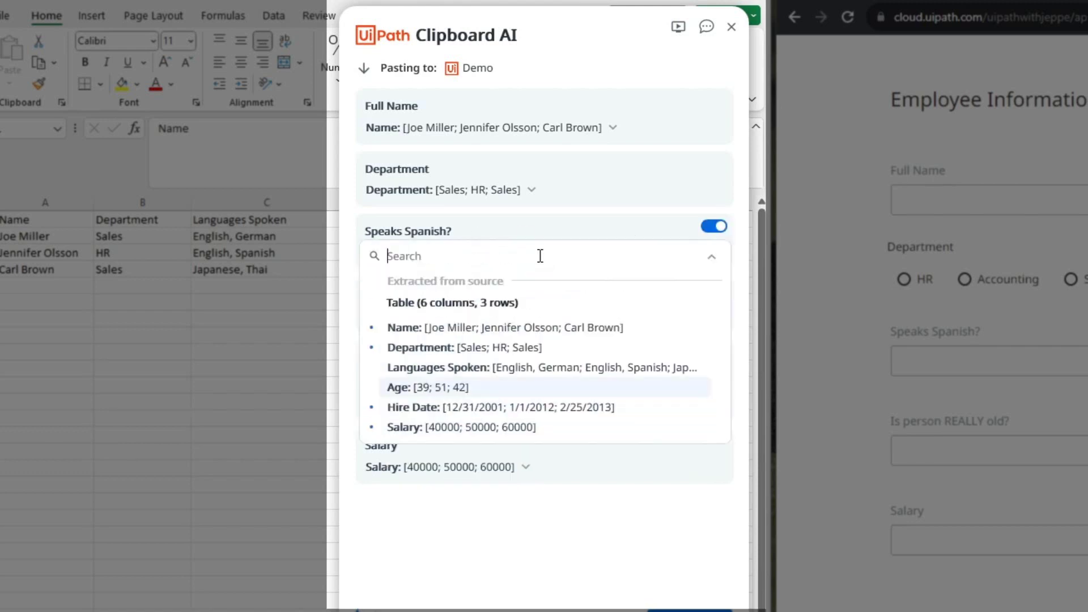
click(420, 372)
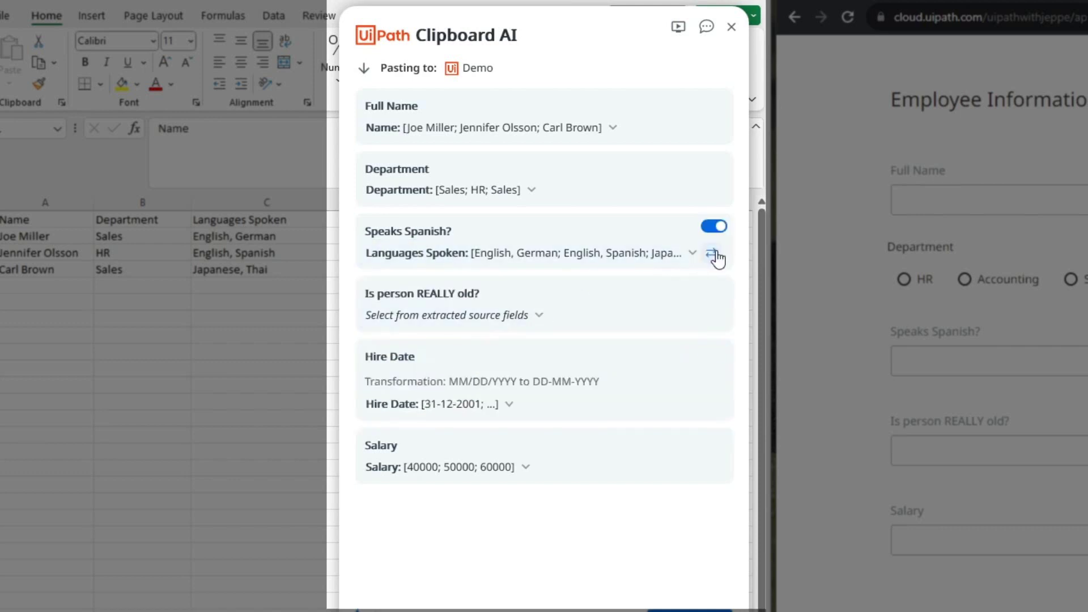
click(712, 255)
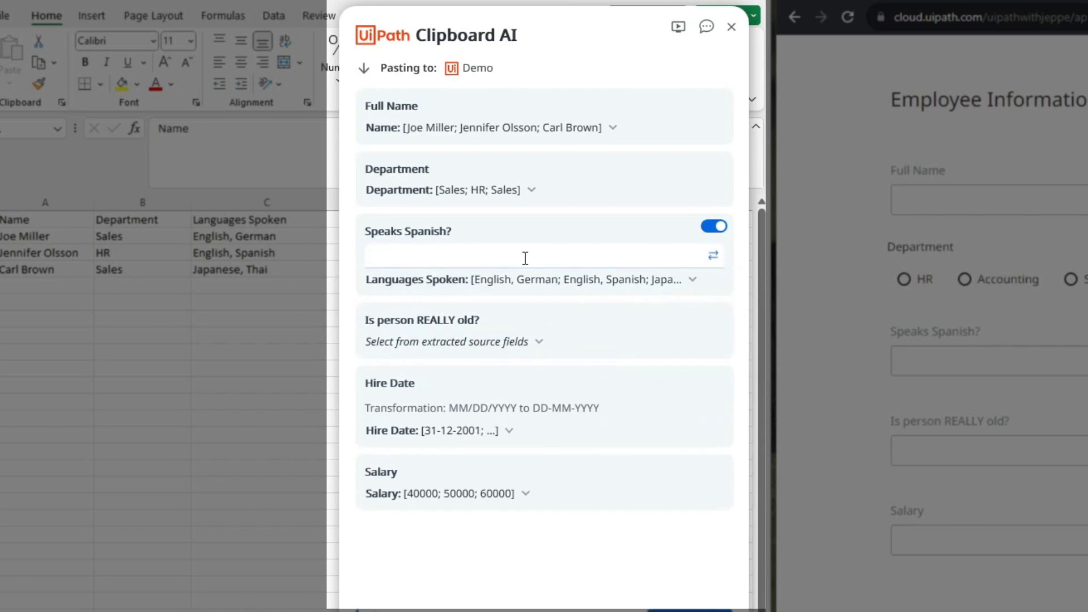
text(Does employee spee)
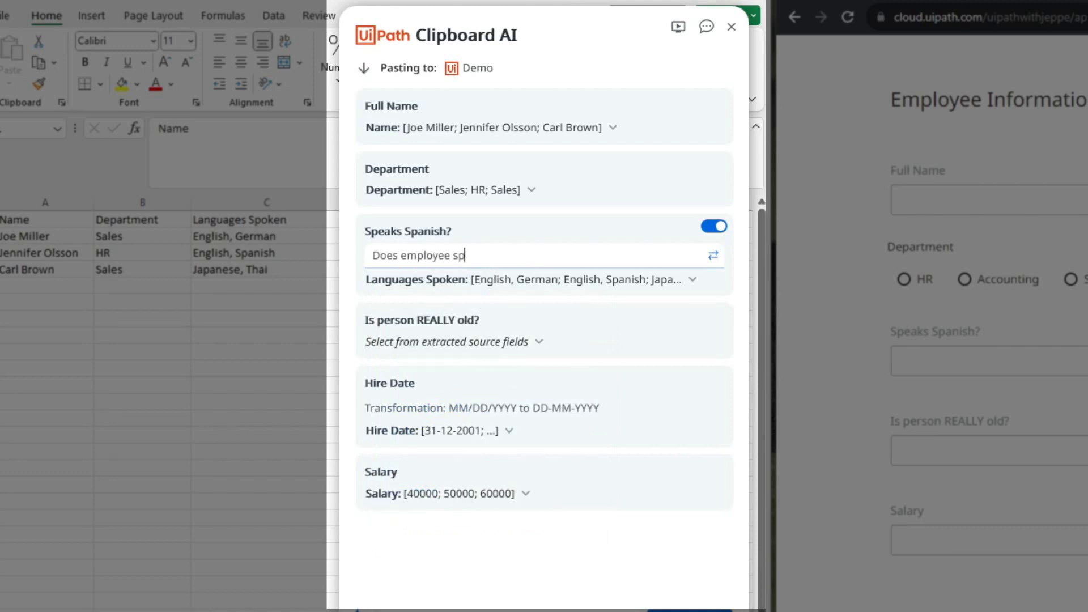
key(BackSpace)
text(ak spanish?)
key(Return)
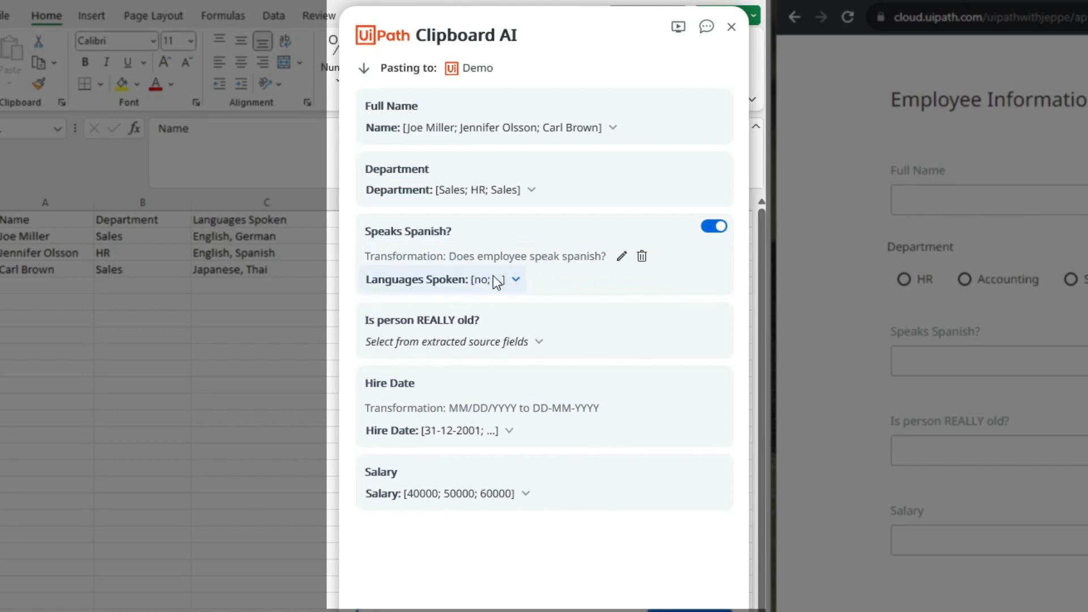
mouse_move(481, 284)
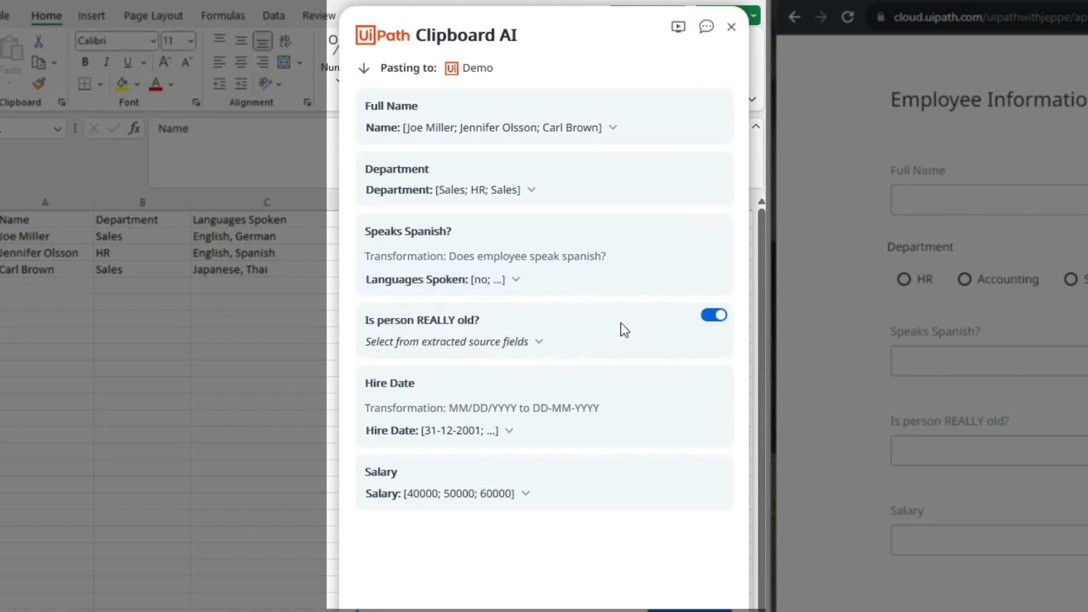
Map Is person REALLY old? to Age with the transformation 'Is employee older than 50'
click(540, 343)
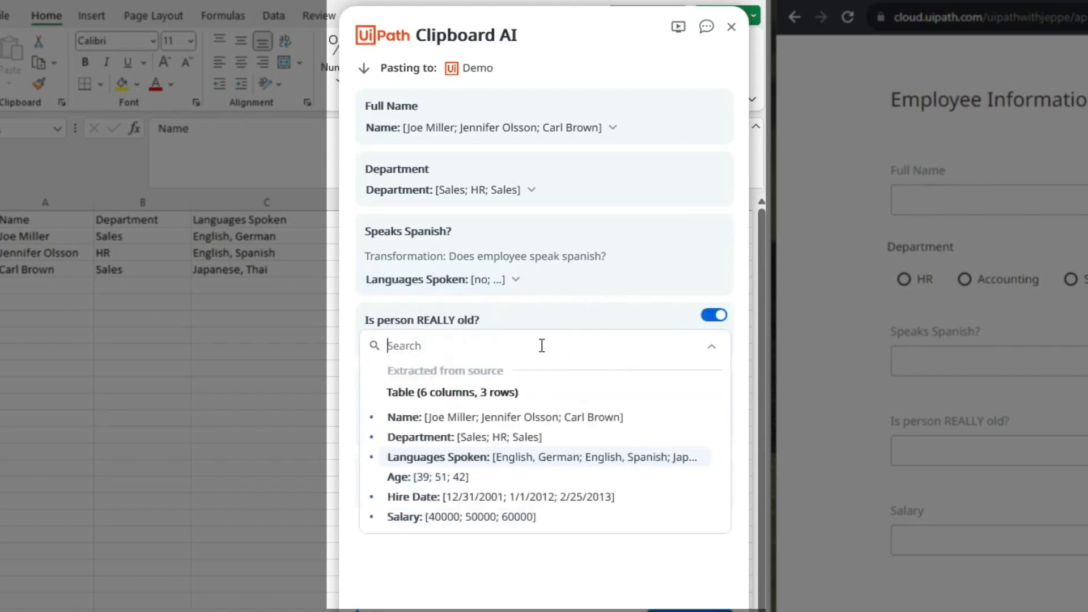
click(399, 477)
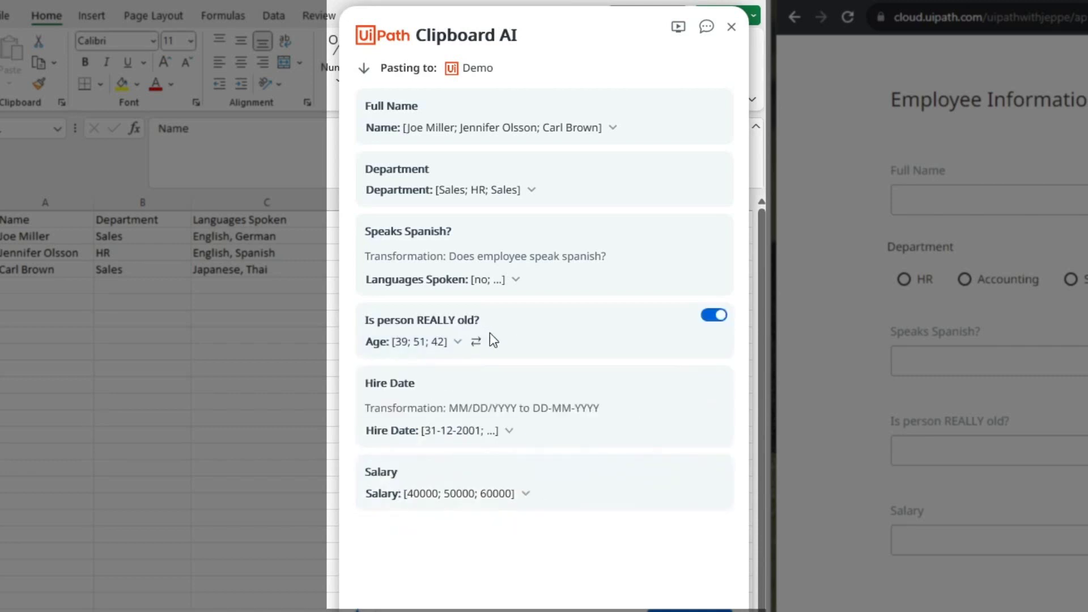
click(475, 342)
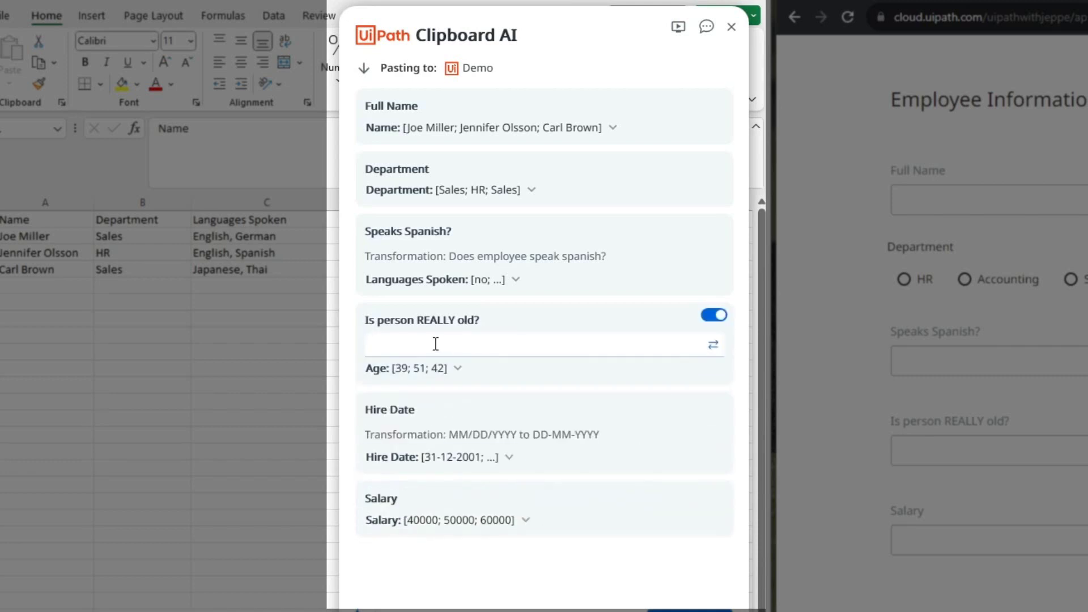
click(435, 344)
text(Is )
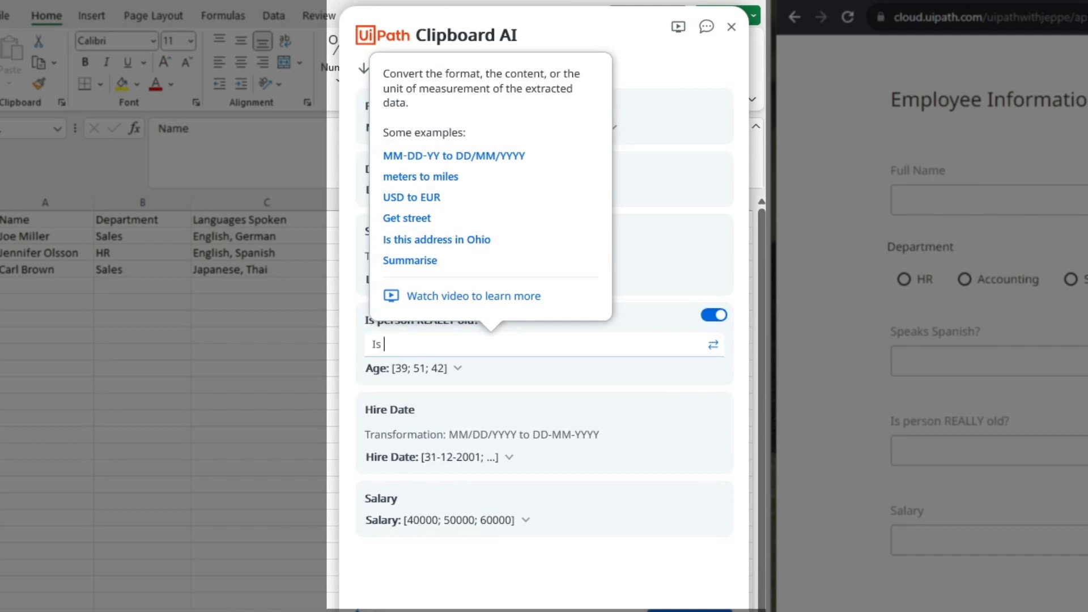
text(employee oplde)
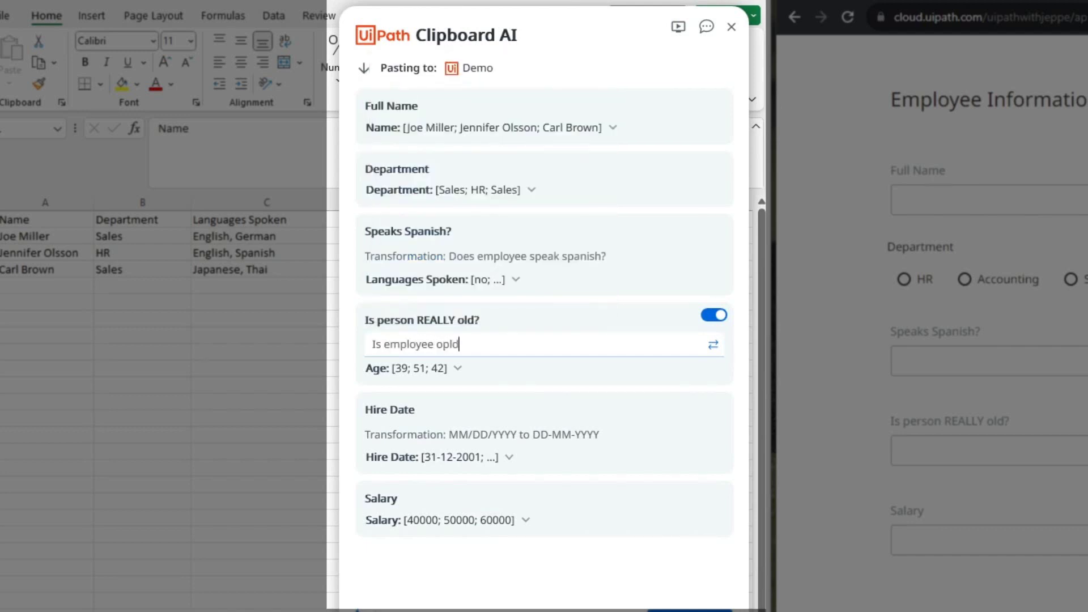
key(BackSpace)
key(BackSpace)
key(BackSpace)
key(BackSpace)
text(lder than 50?)
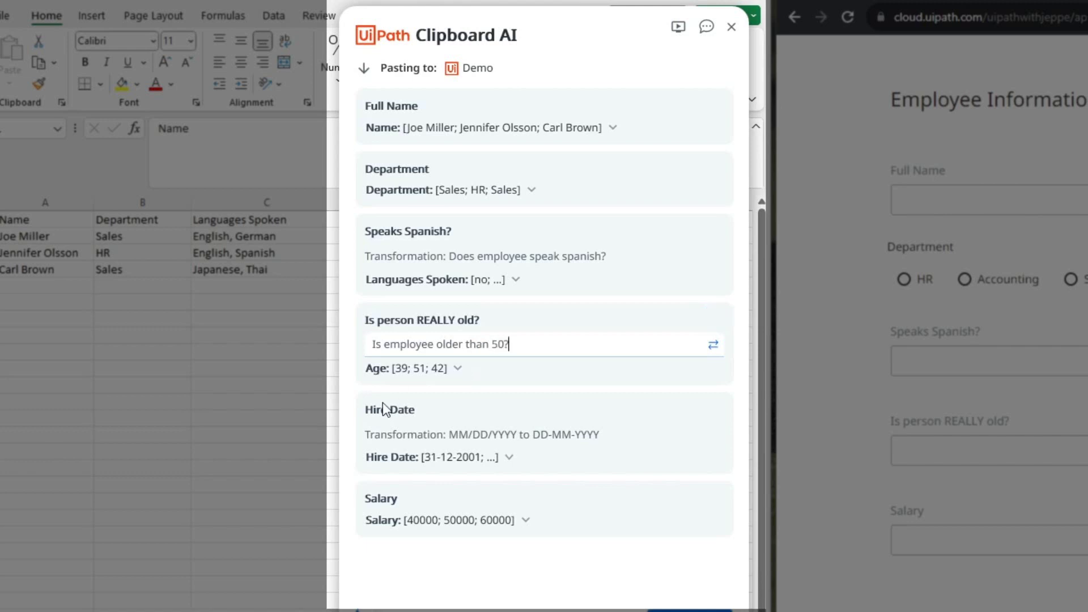
click(376, 417)
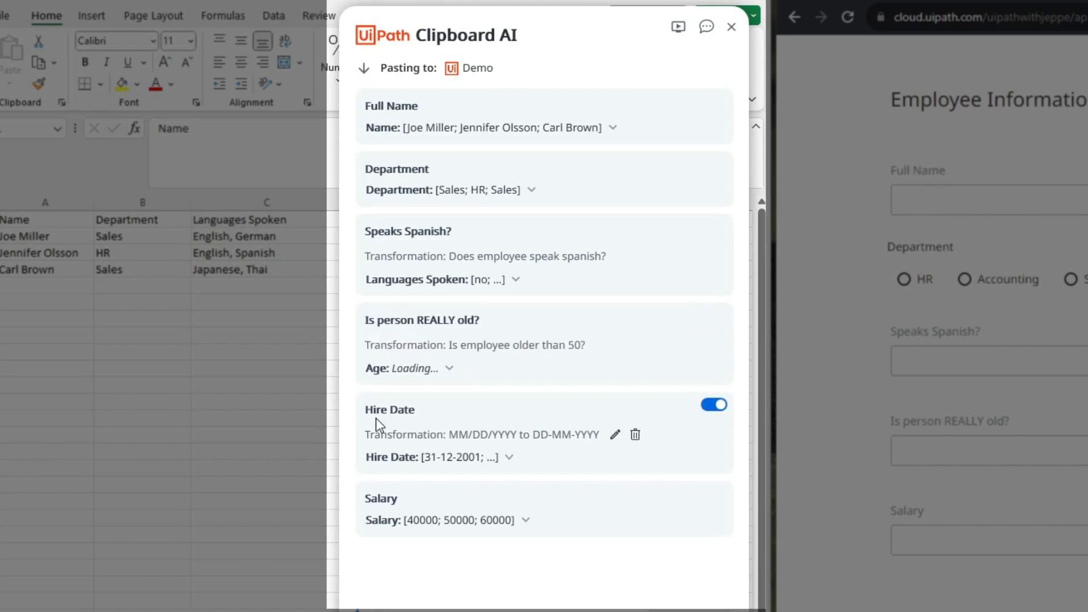
mouse_move(401, 373)
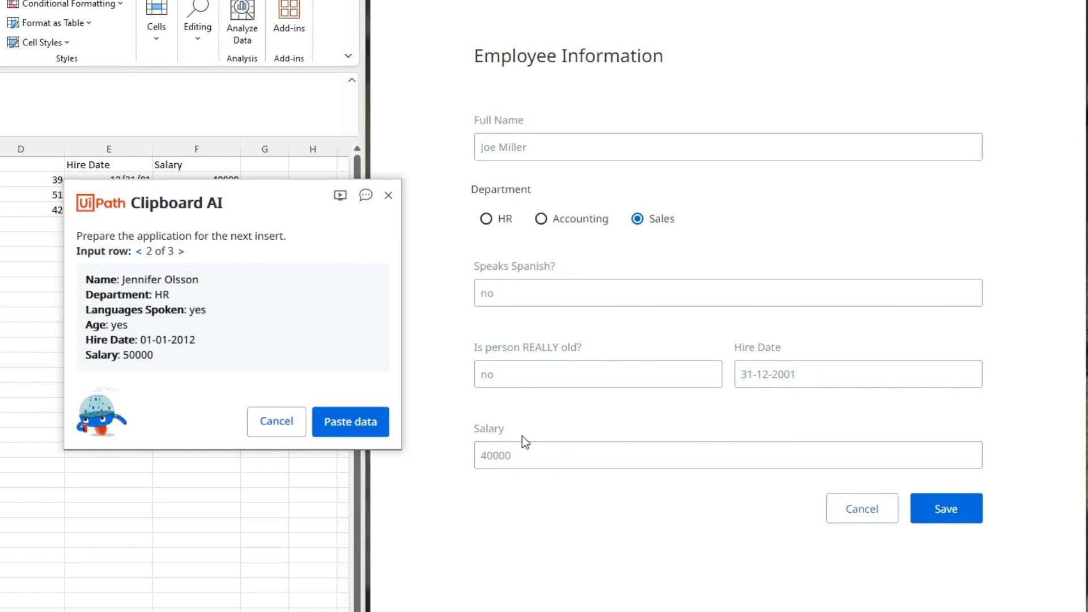
Save the first two employee records, then paste the third employee row (Sales, 25-02-2013, 60000) into the form
click(960, 510)
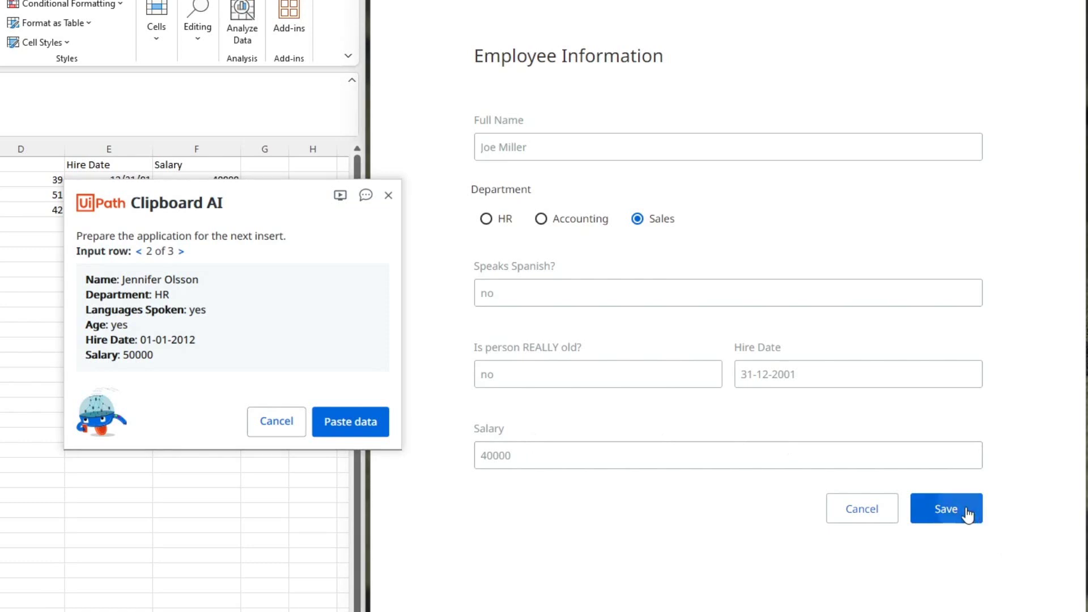
click(350, 422)
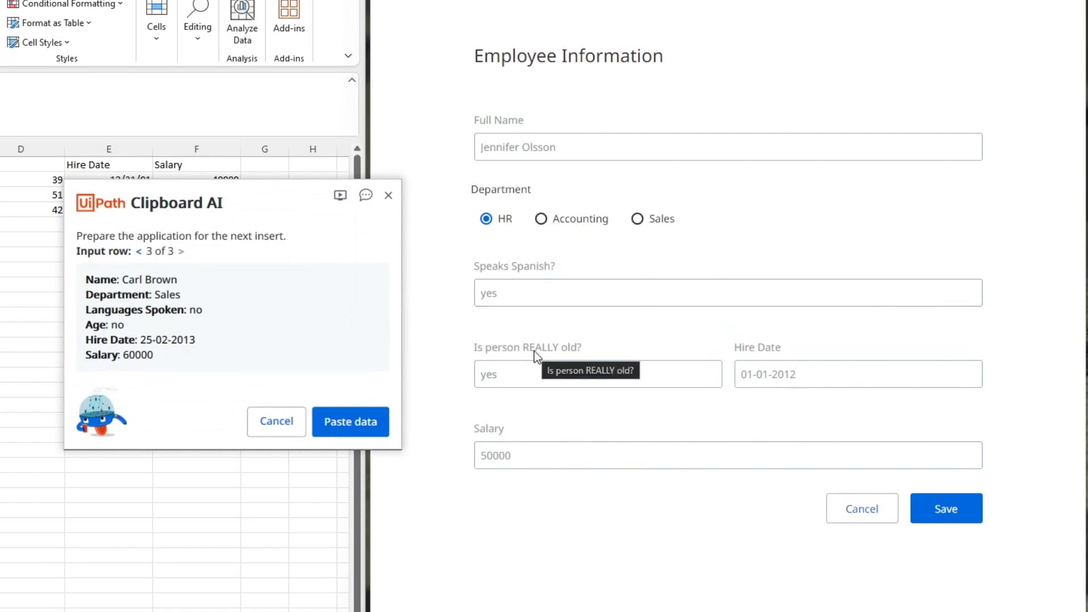
click(964, 514)
click(348, 422)
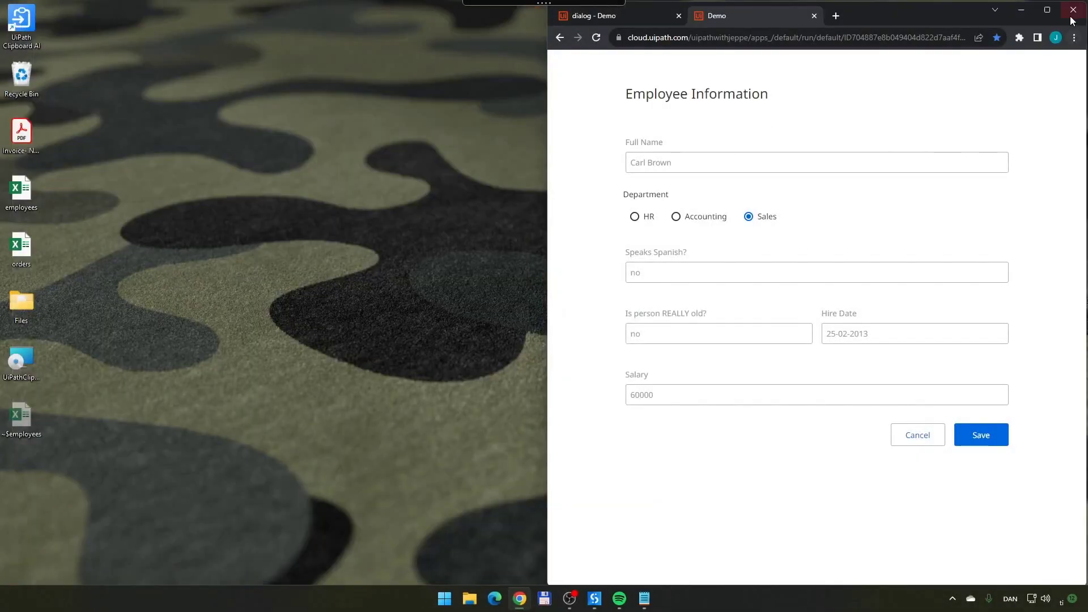
Close the Excel workbook, open the invoice PDF and the orders spreadsheet, and select cell A1
click(1073, 9)
double_click(32, 135)
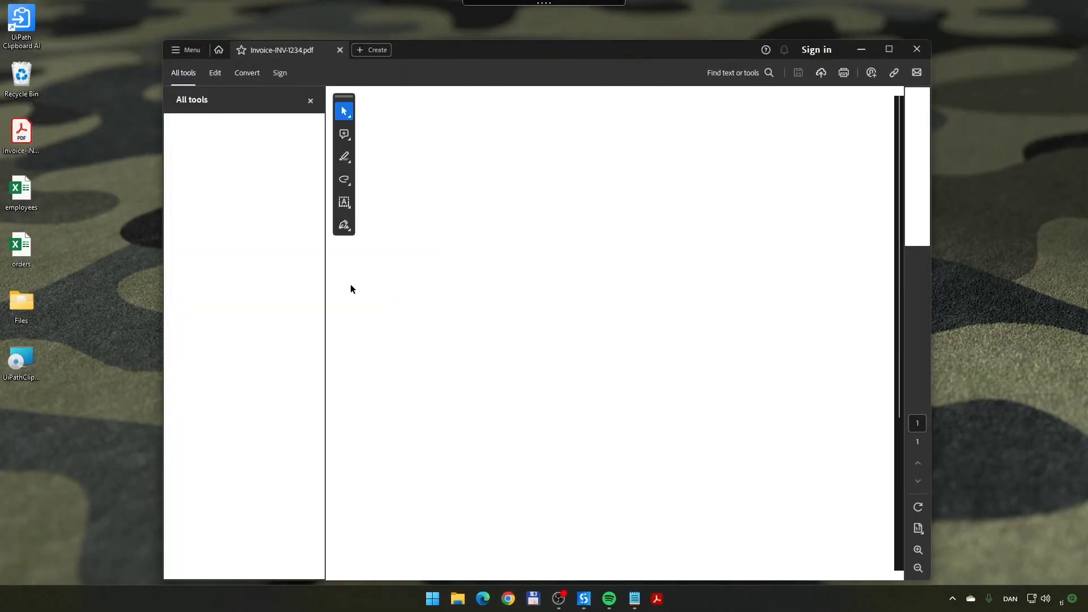
double_click(21, 246)
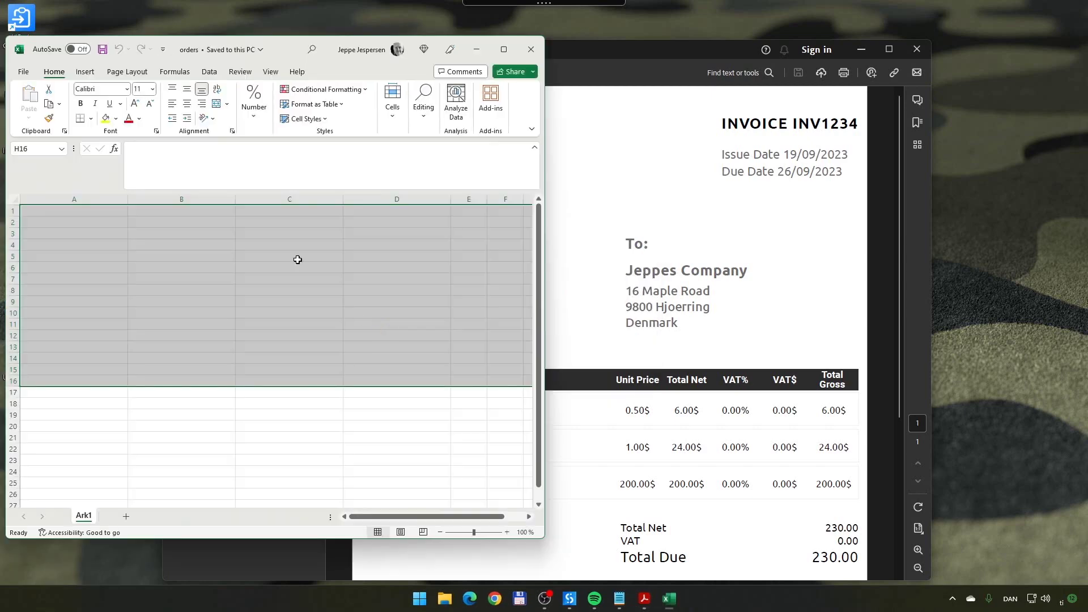
click(298, 260)
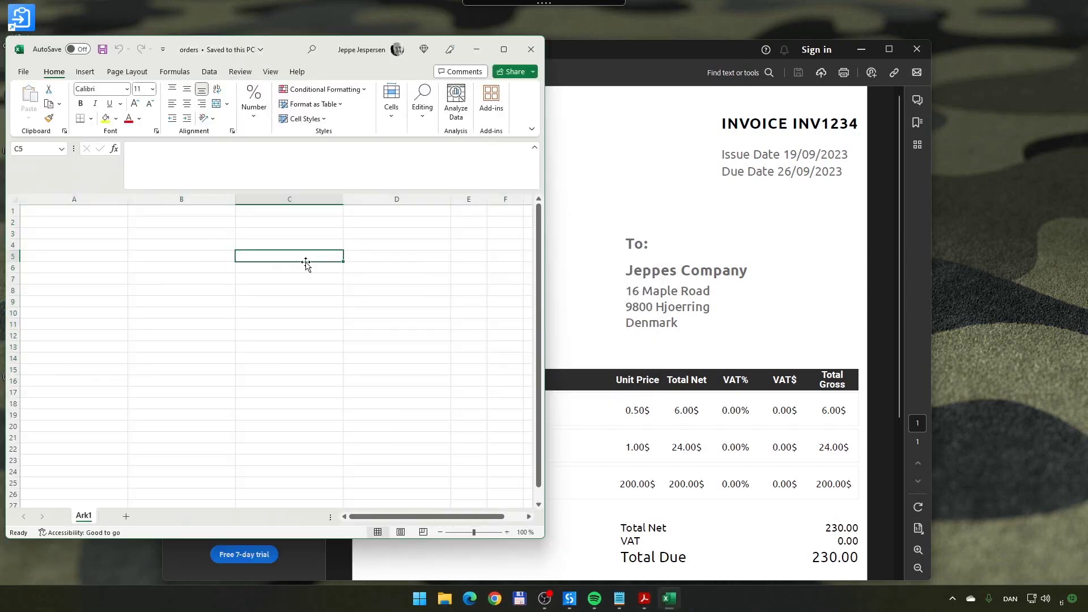
click(87, 213)
Snap Invoice-INV-1234.pdf to the left half with the orders workbook on the right
drag(309, 51, 668, 51)
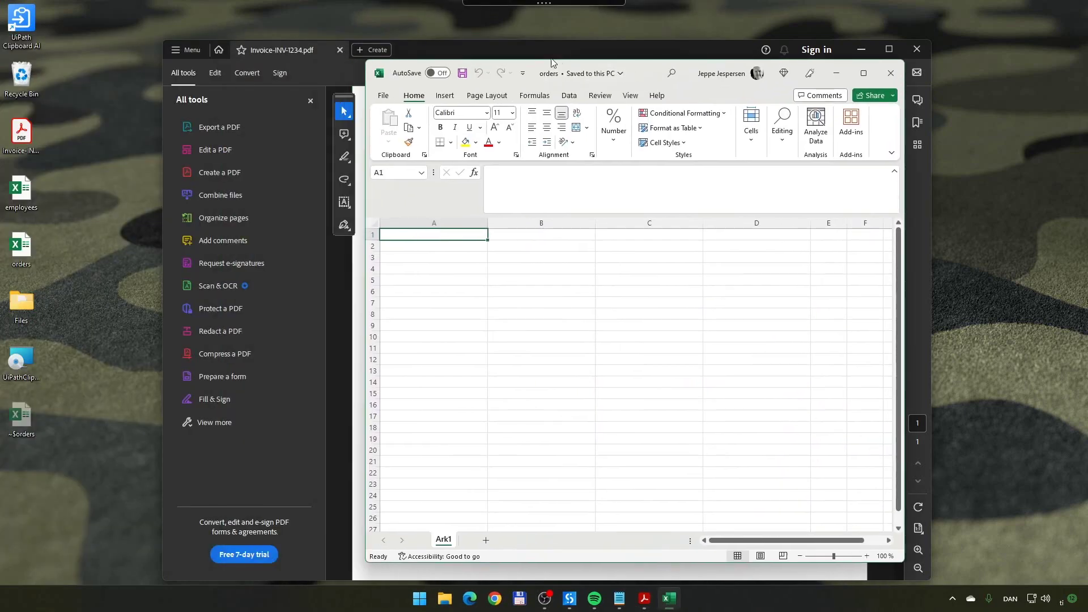
click(313, 105)
drag(483, 49, 1, 182)
click(657, 202)
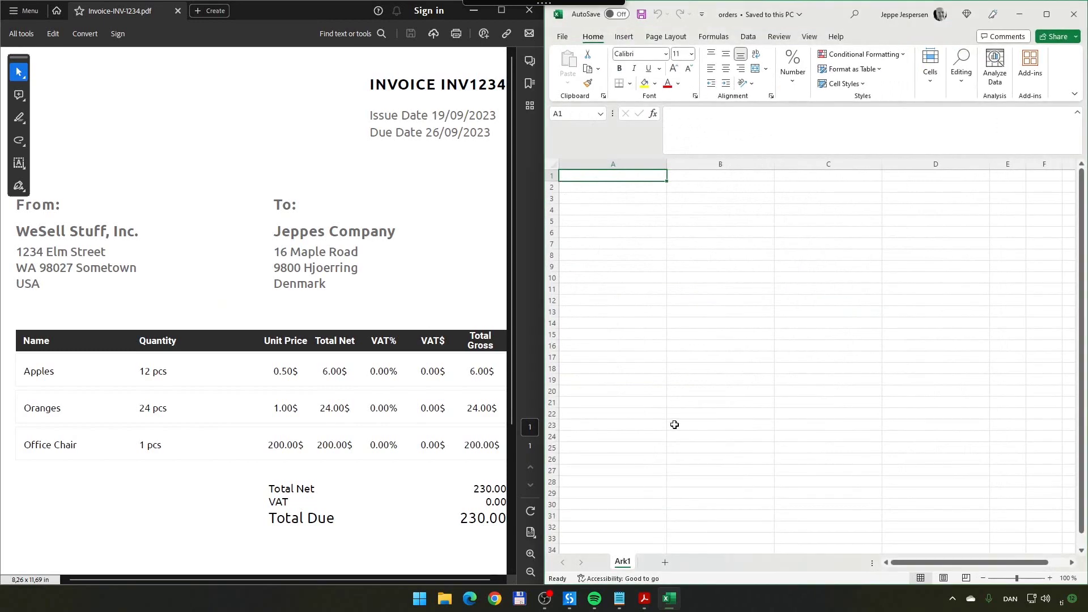
scroll(362, 409, down, 4)
scroll(363, 409, up, 3)
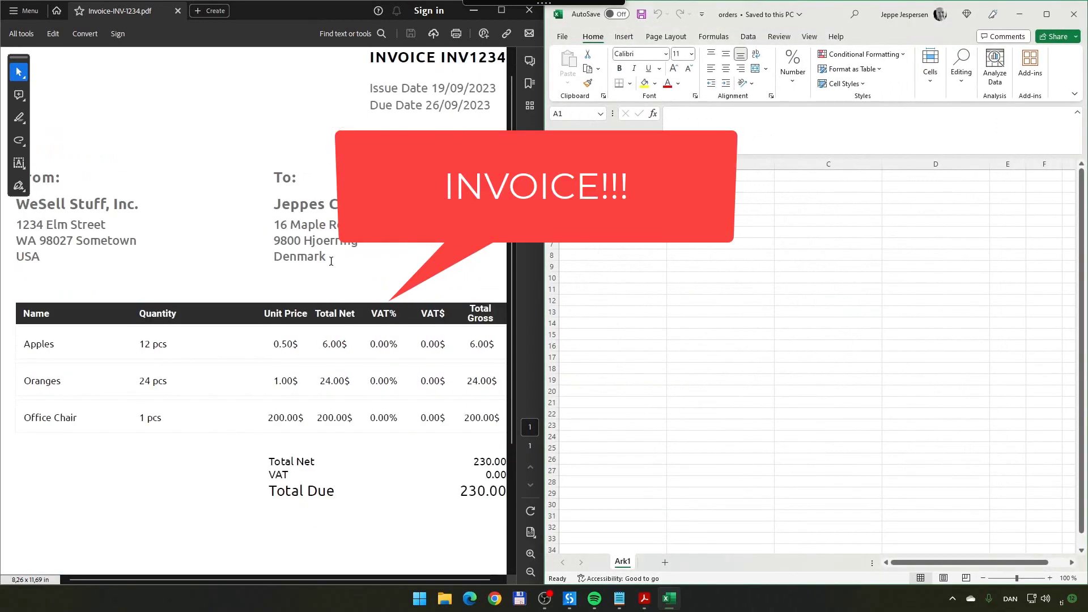
click(707, 303)
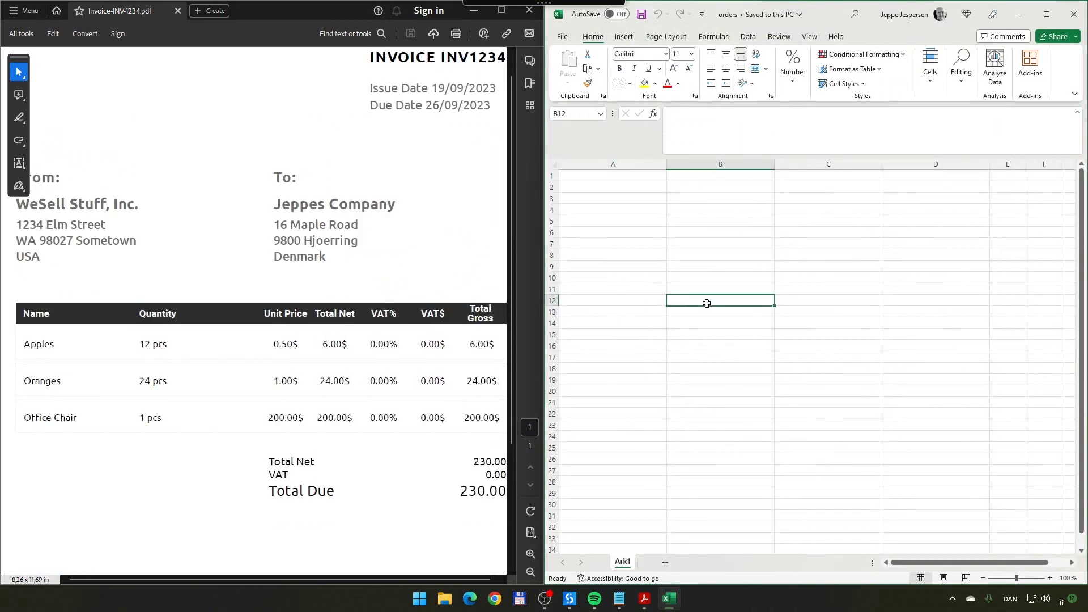
scroll(707, 303, down, 2)
Capture the Acrobat invoice window into Clipboard AI and choose cell A7 as the destination
click(203, 222)
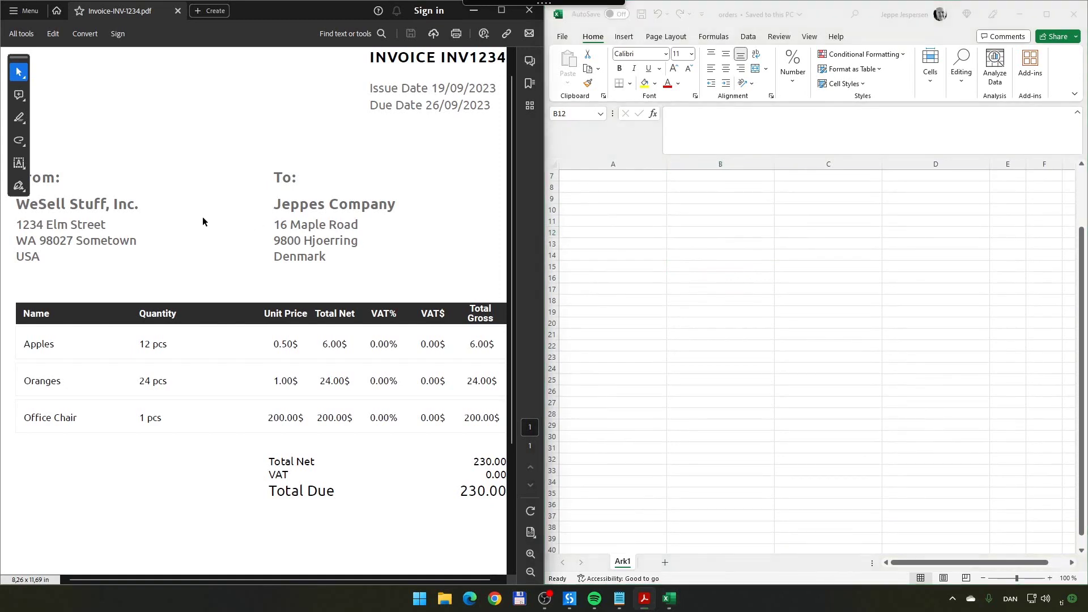
scroll(248, 278, down, 4)
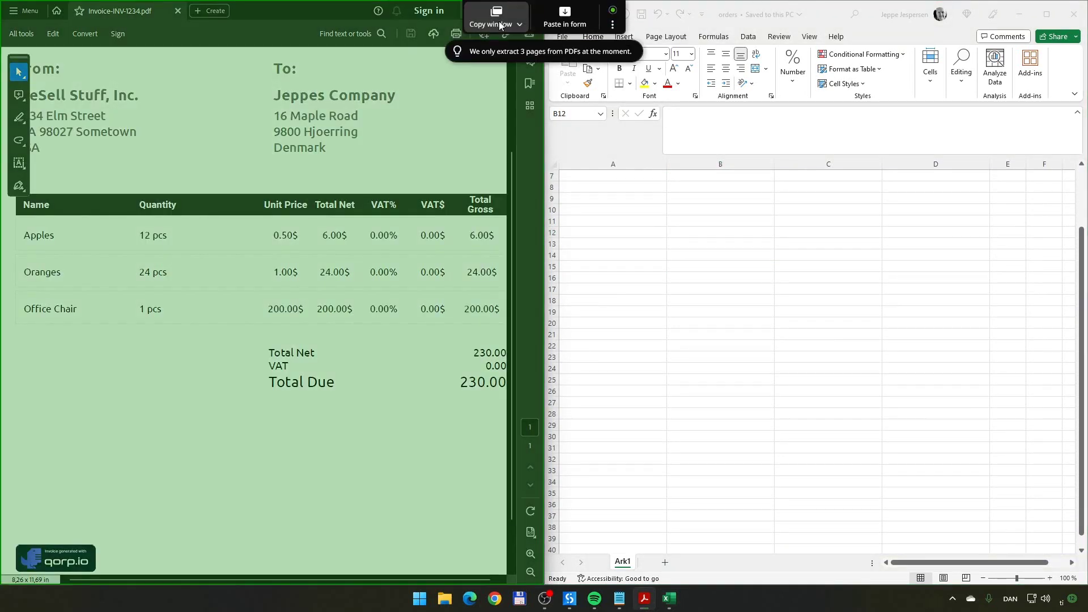
click(499, 23)
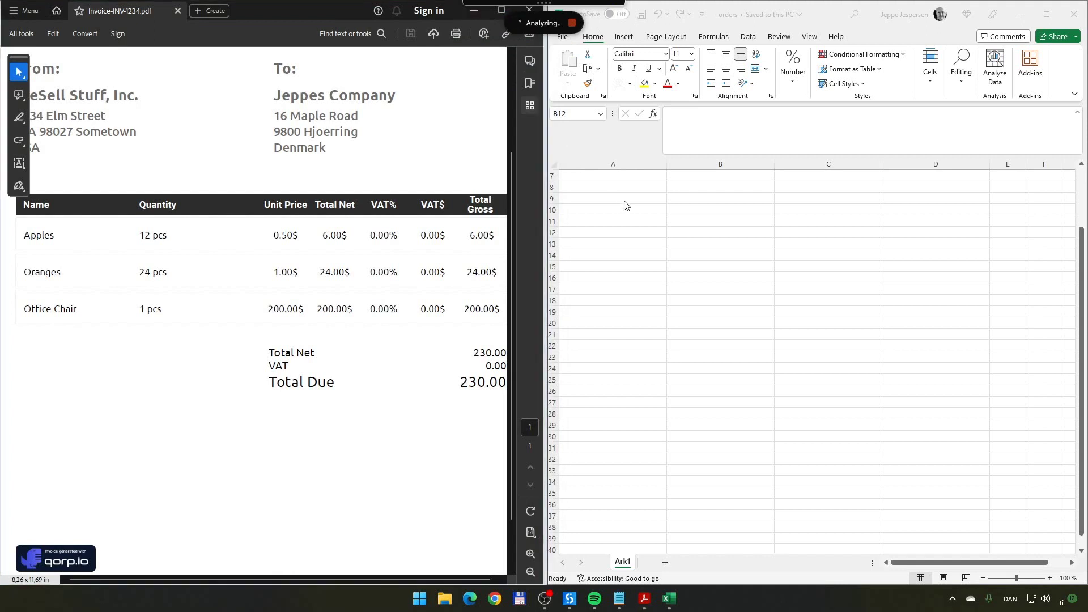
click(623, 177)
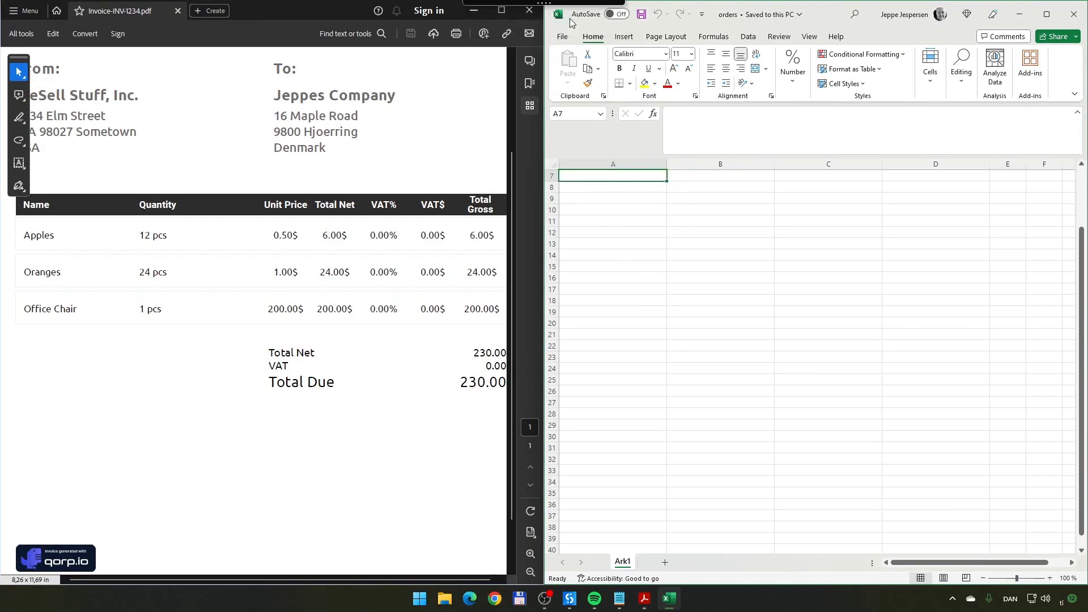
Open Clipboard AI with Ctrl+Shift+V and review the extracted Invoice header fields and dates
key(ctrl+shift+v)
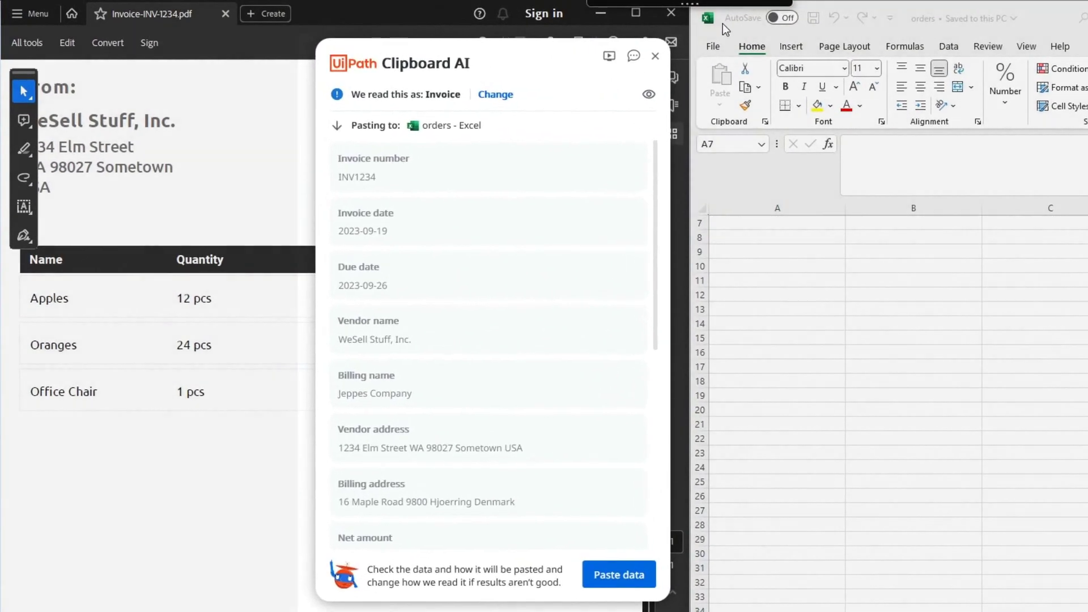
drag(657, 171, 867, 87)
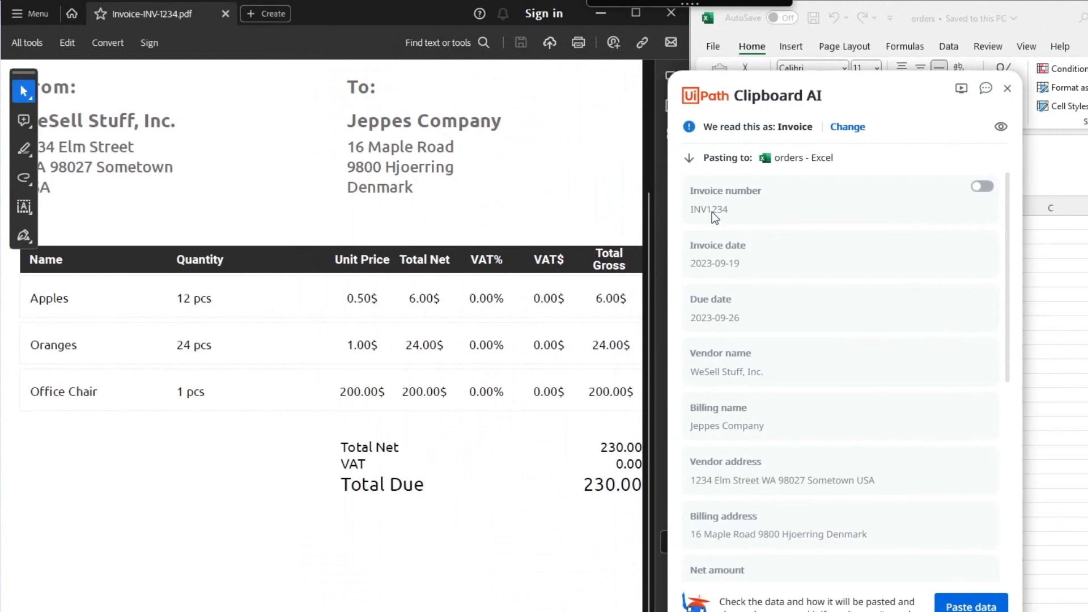
scroll(453, 173, up, 5)
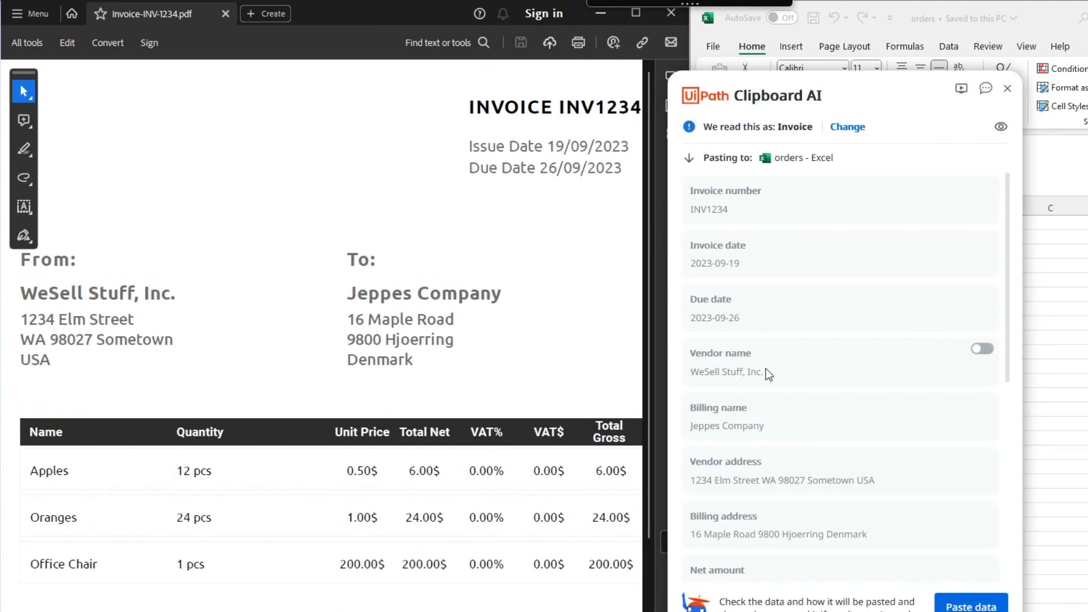
scroll(876, 395, down, 2)
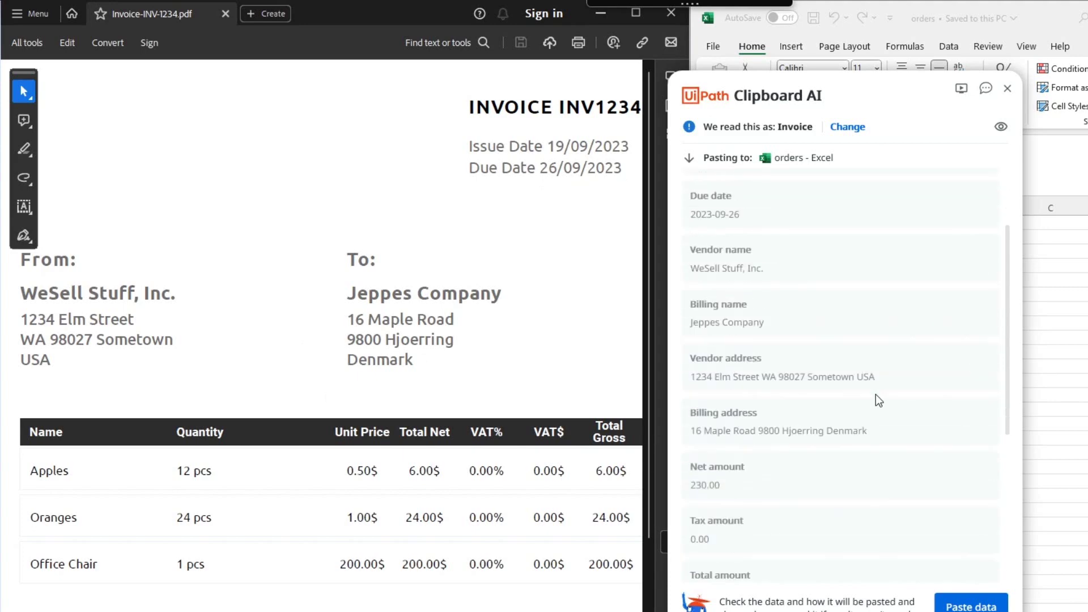
scroll(875, 394, down, 3)
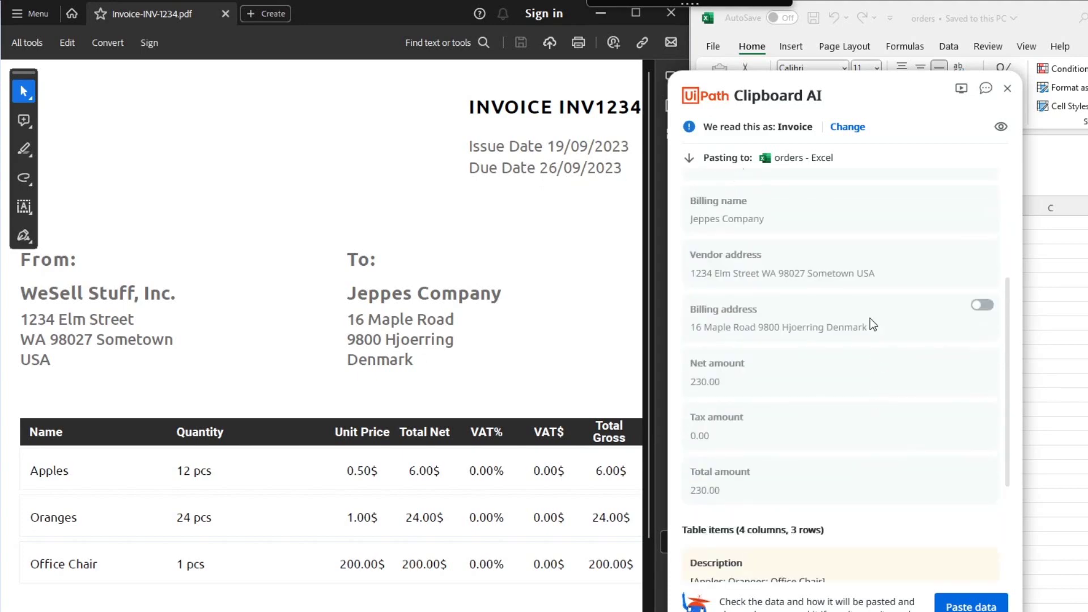
scroll(857, 304, down, 3)
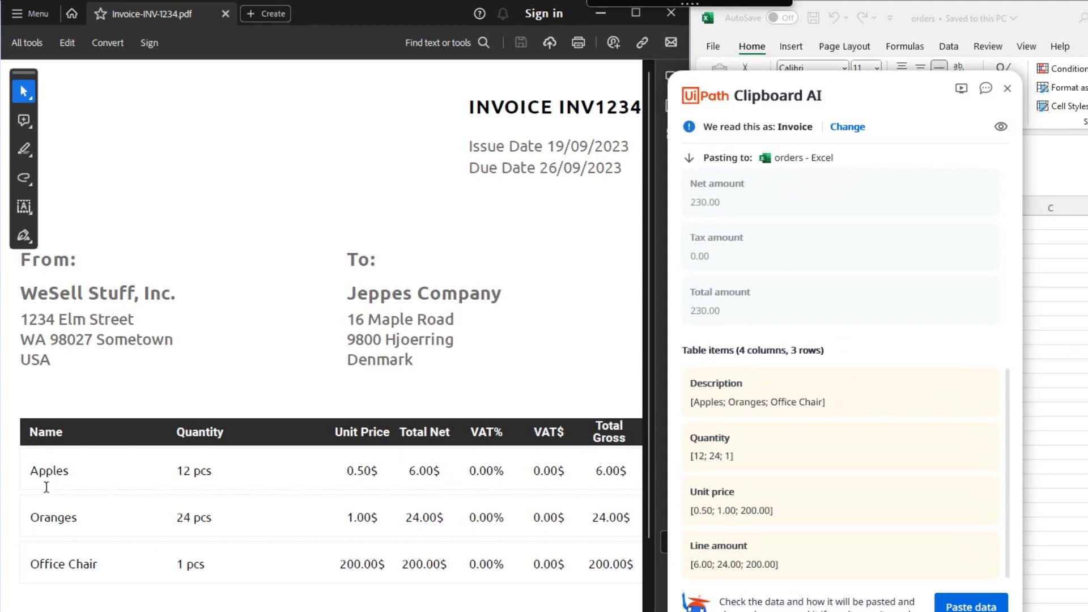
Check the three-row item table (Apples, Oranges, Office Chair) and the 230.00 total against the invoice
drag(36, 468, 514, 504)
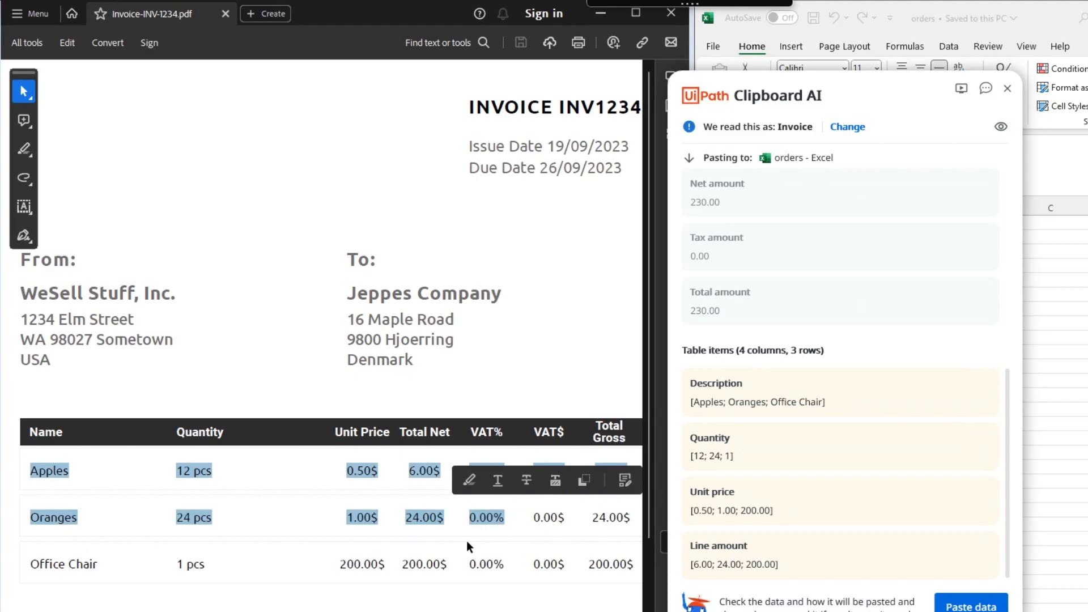
mouse_move(718, 401)
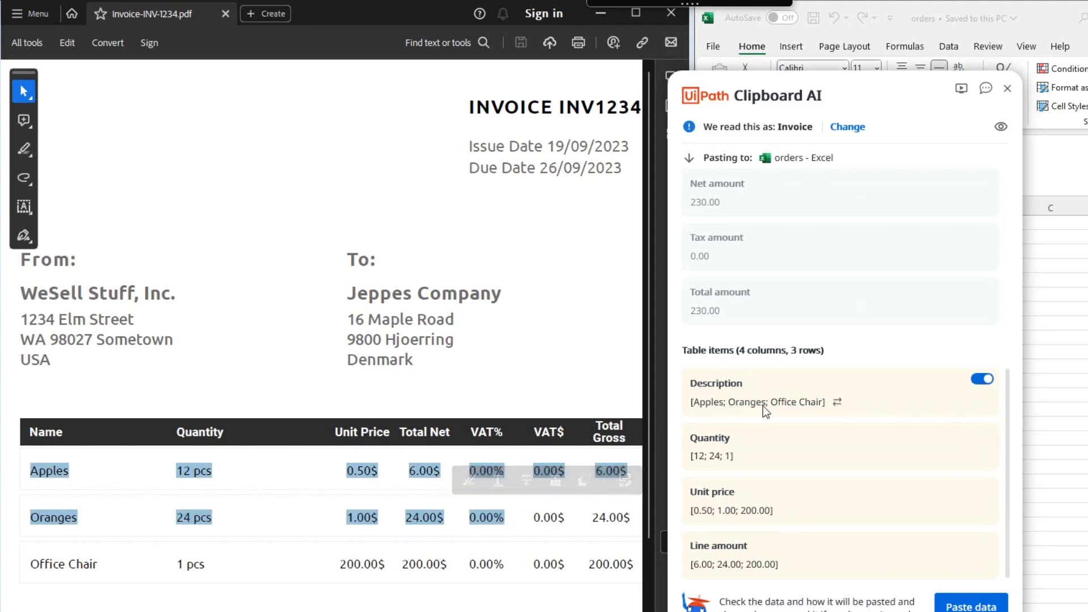
click(84, 570)
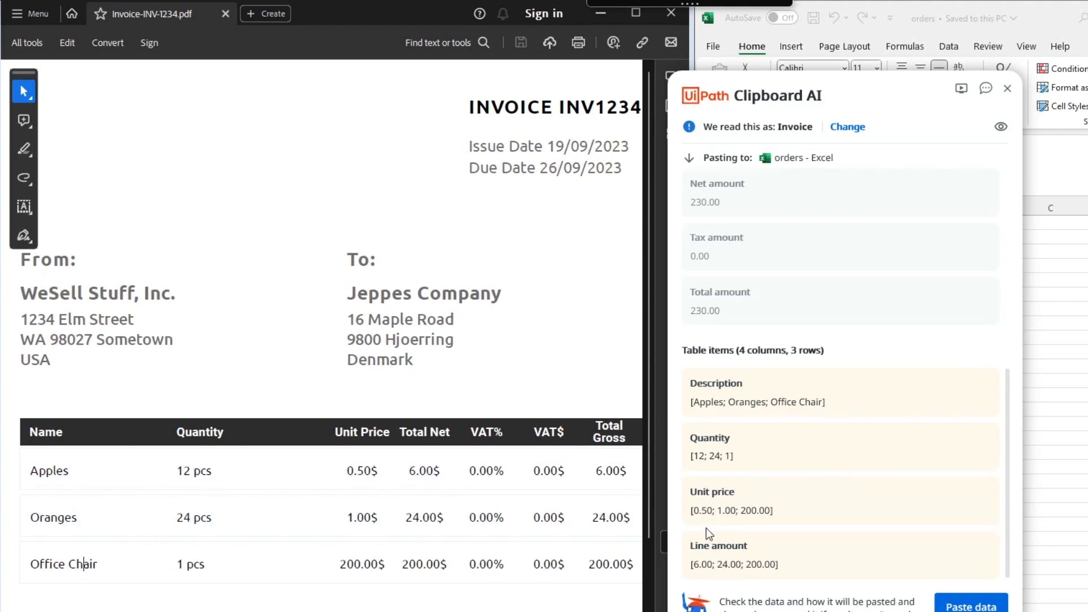
mouse_move(736, 498)
mouse_move(736, 546)
mouse_move(903, 427)
scroll(879, 461, up, 5)
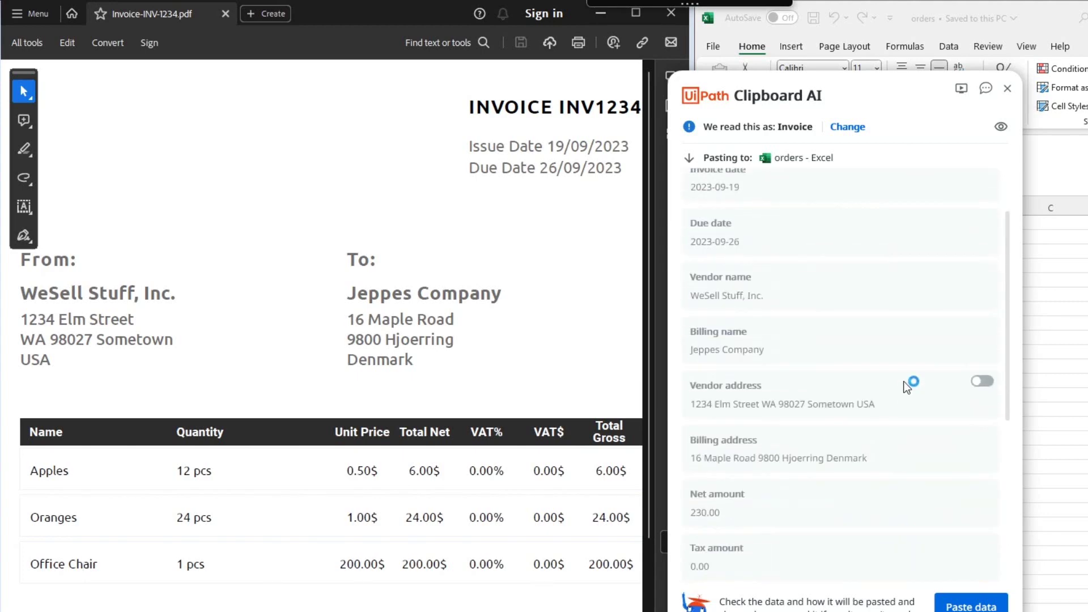
scroll(906, 387, up, 2)
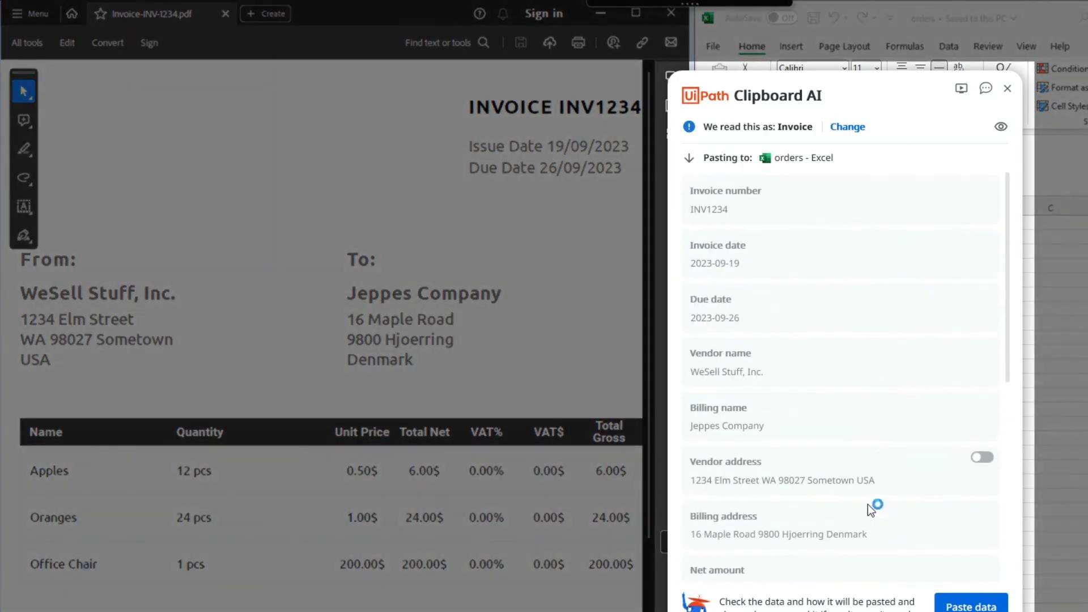
mouse_move(989, 196)
scroll(942, 343, down, 6)
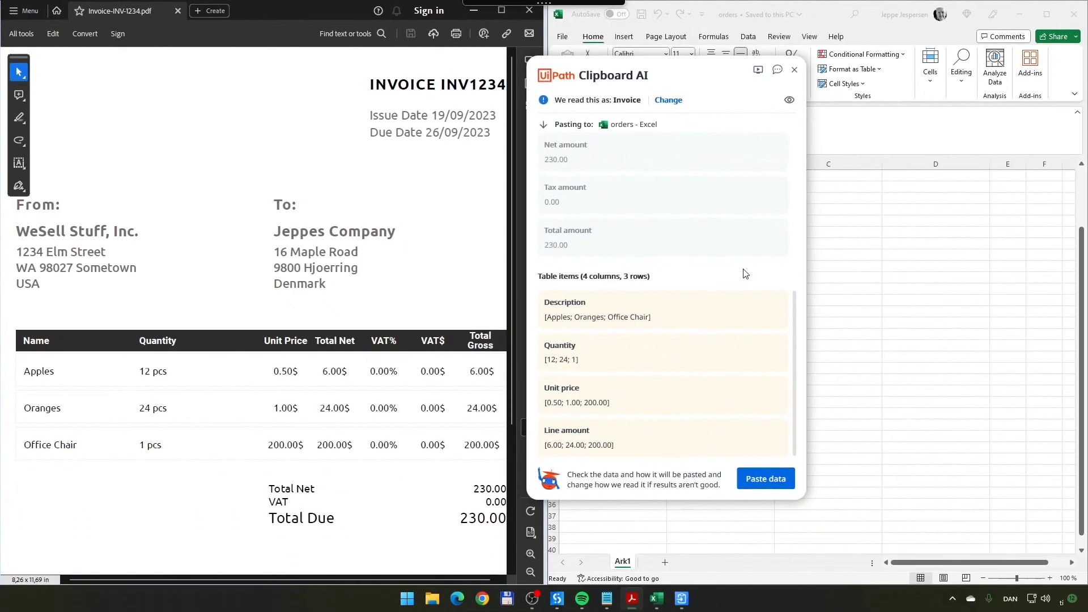
Paste the invoice line items into A7:D10 of the orders sheet and deselect the range via C14
click(776, 483)
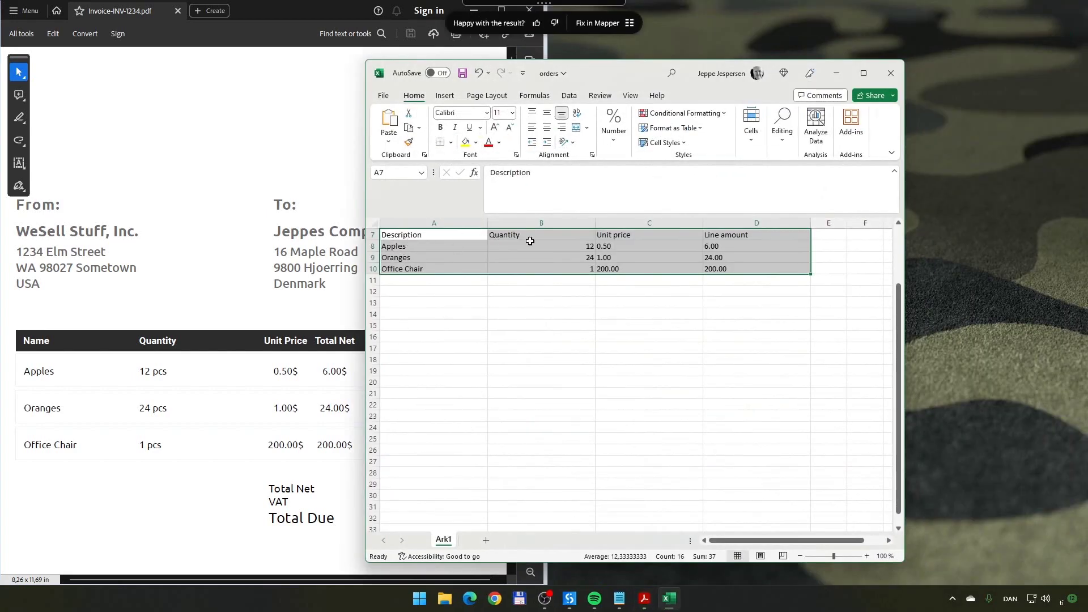
click(639, 315)
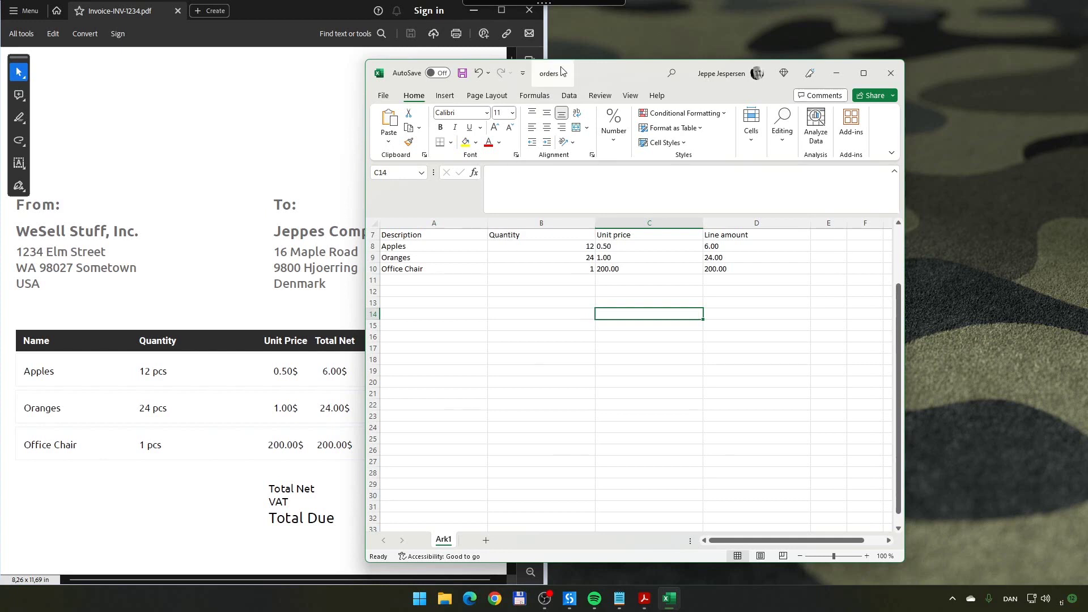
Recapture the full invoice window into Clipboard AI and pick cell A11 as the destination
drag(601, 73, 770, 55)
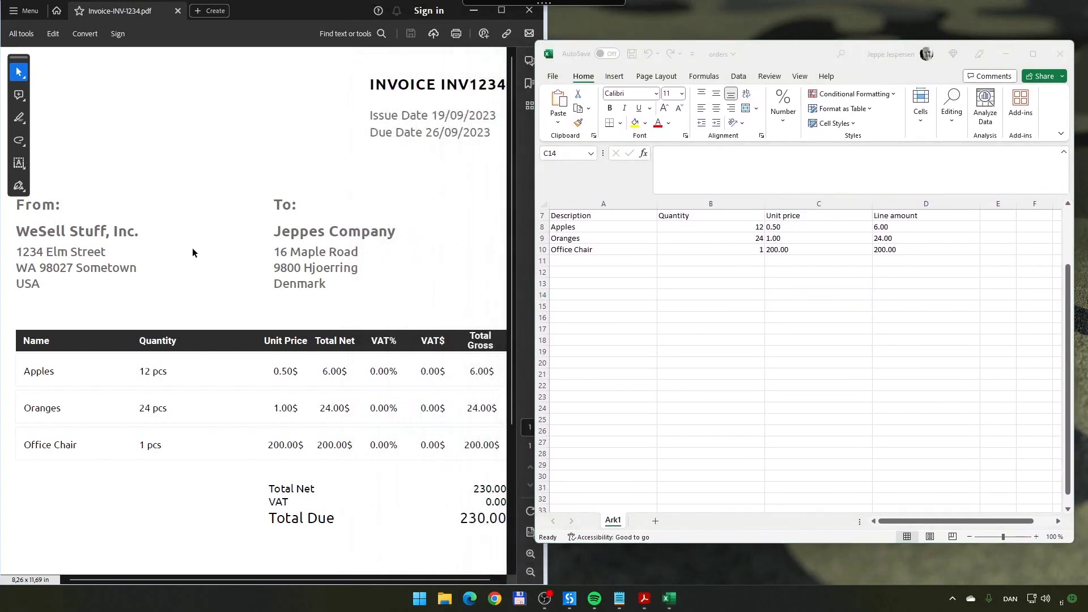
mouse_move(544, 4)
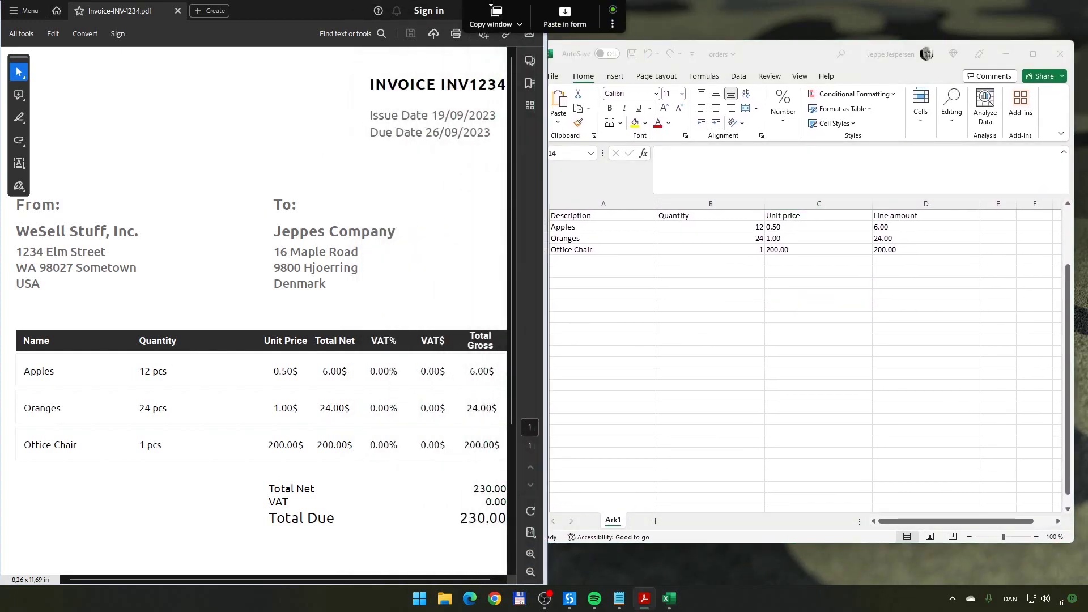
click(501, 24)
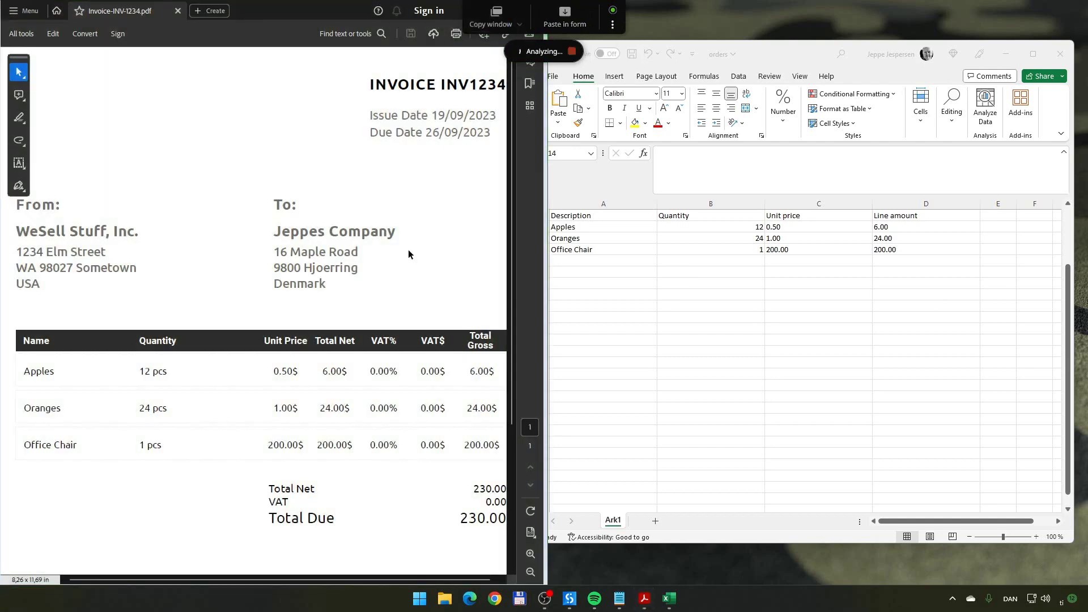
click(603, 260)
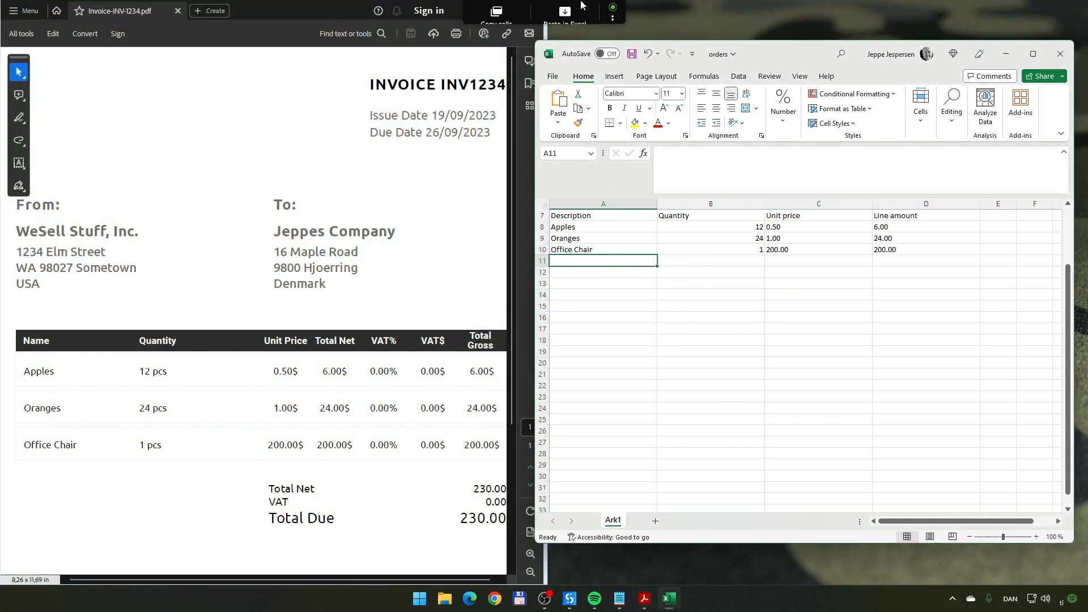
Paste the line items again into rows 11–13, then select the new rows and header row A7:D7 to compare
click(574, 19)
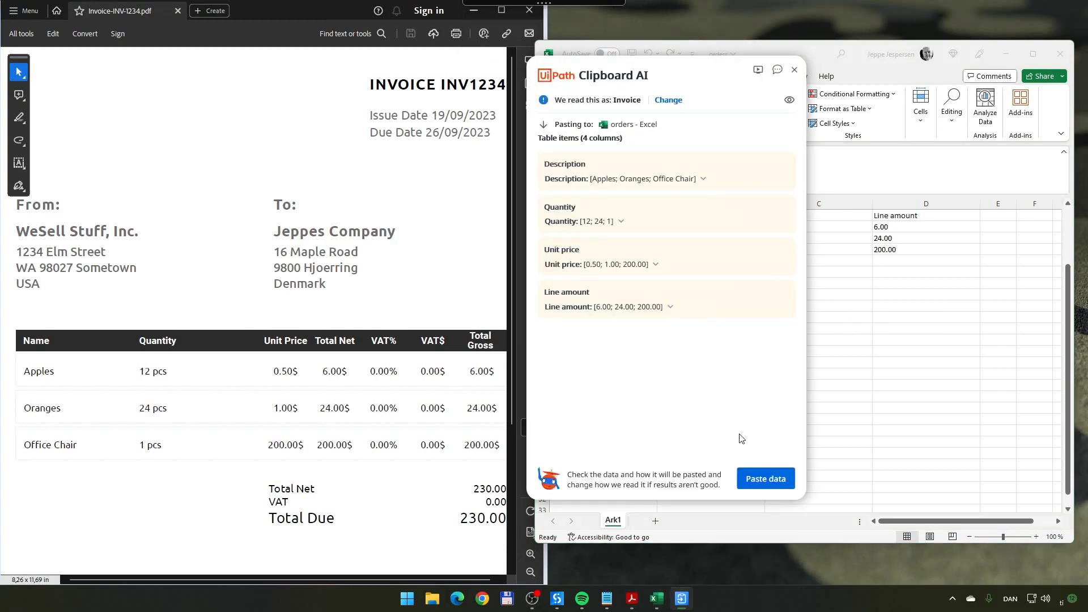
click(760, 479)
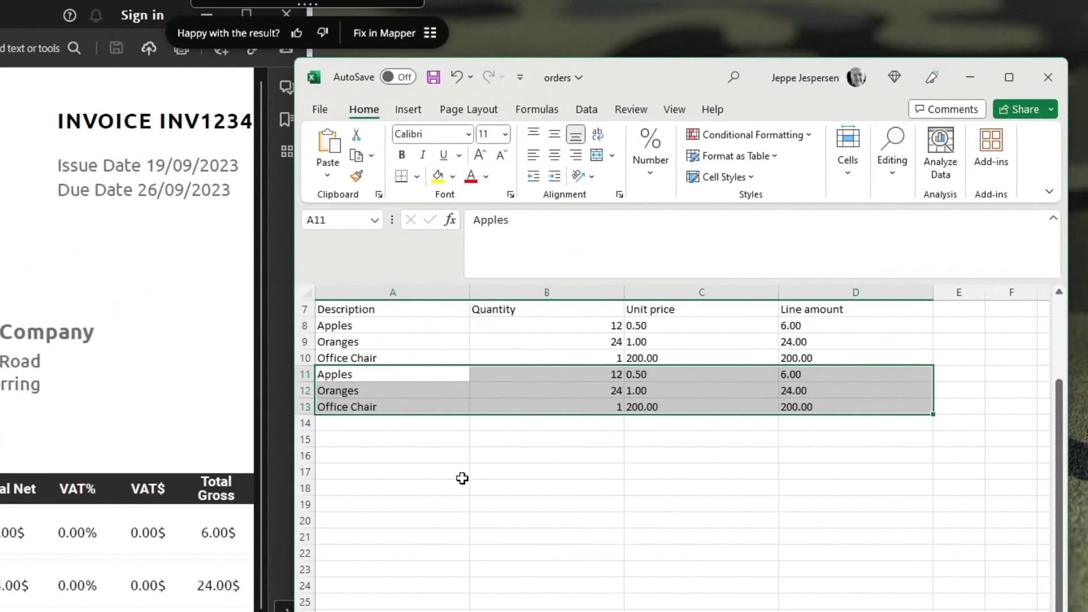
click(640, 331)
drag(381, 371, 808, 396)
drag(448, 306, 847, 311)
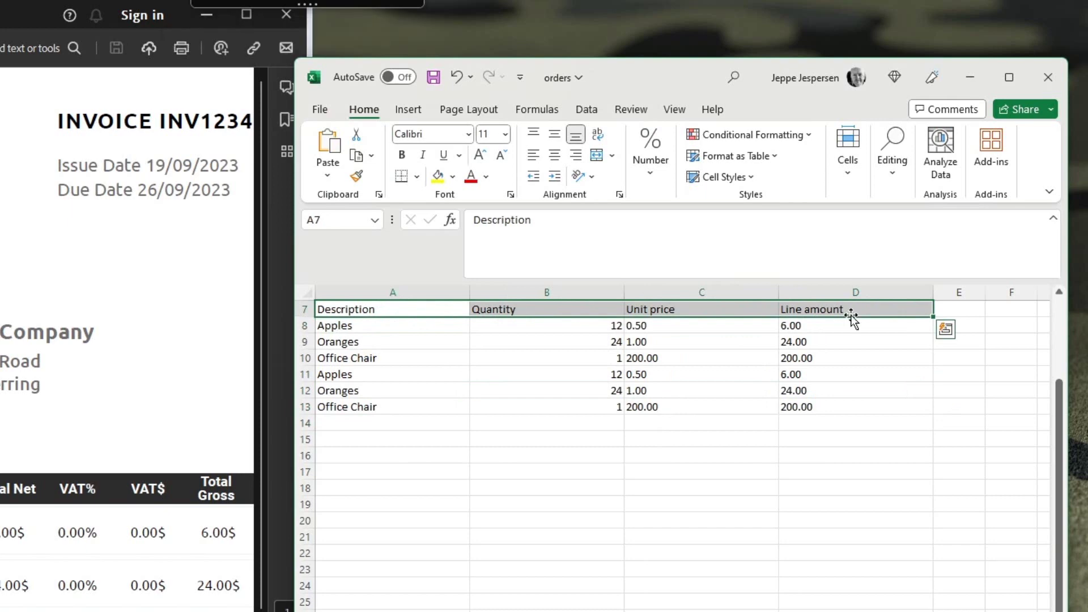